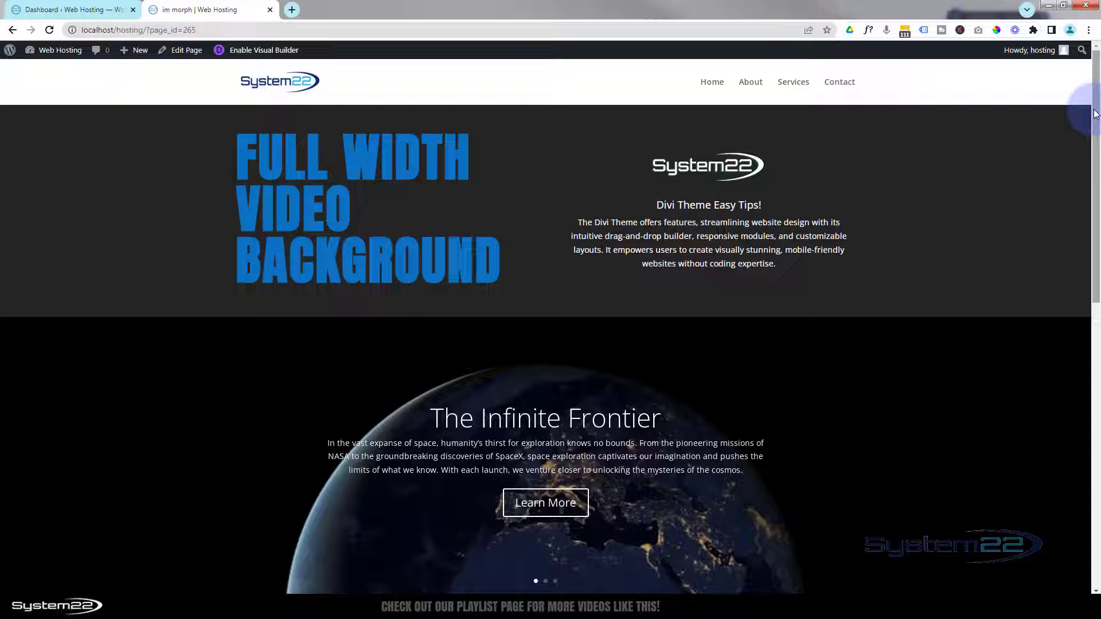
Scroll down and page through the existing earth slider to its Beyond Earth and third slides.
scroll(1077, 143, down, 3)
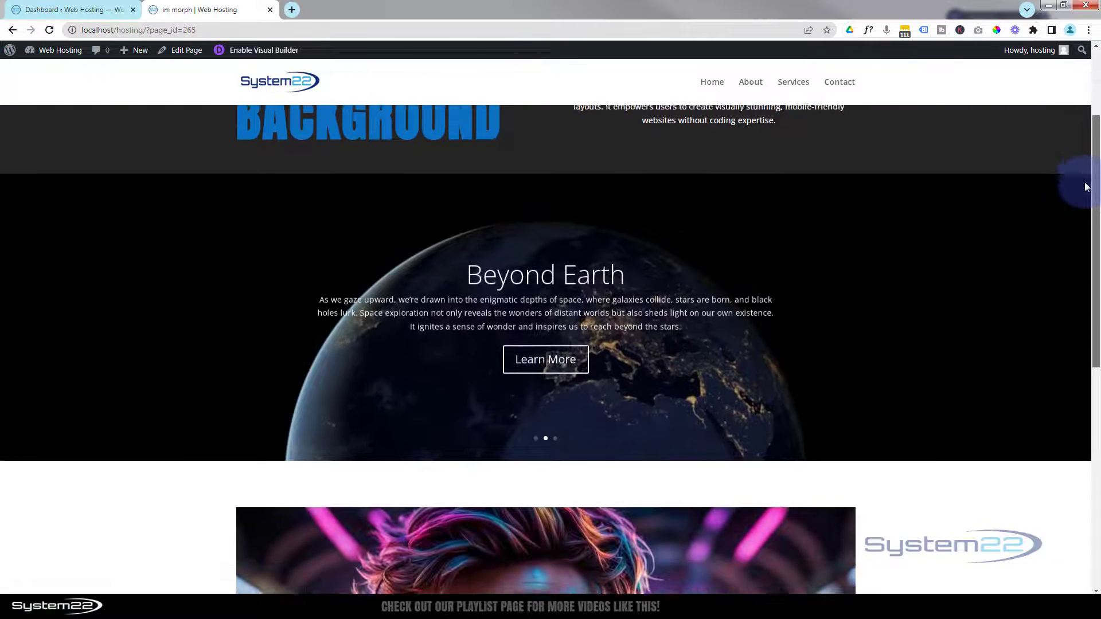
scroll(1085, 187, down, 1)
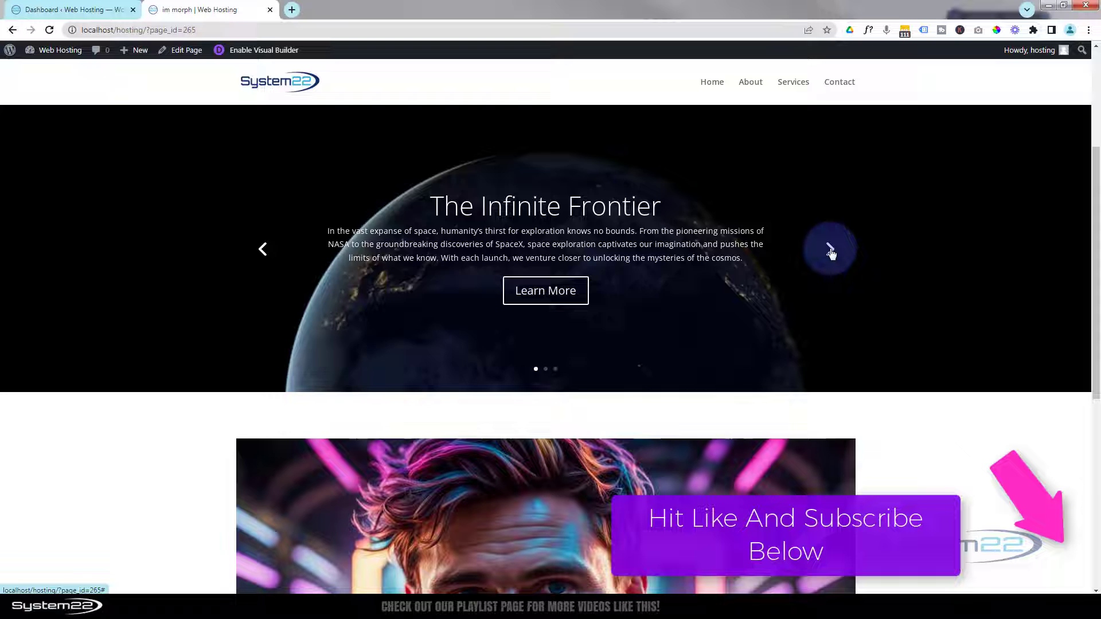
click(545, 370)
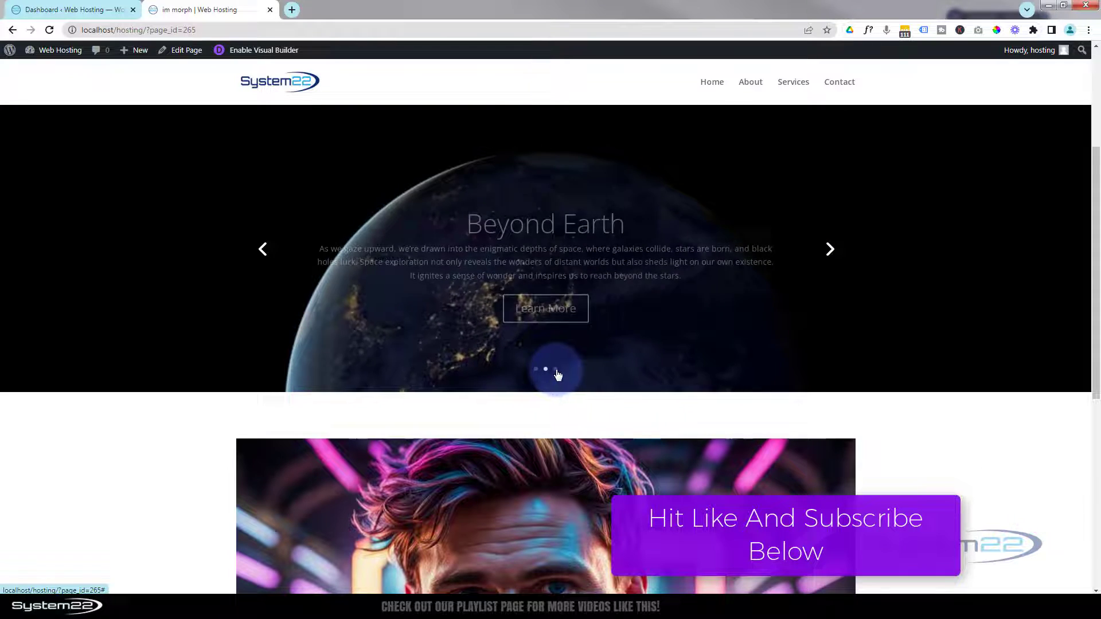
click(556, 369)
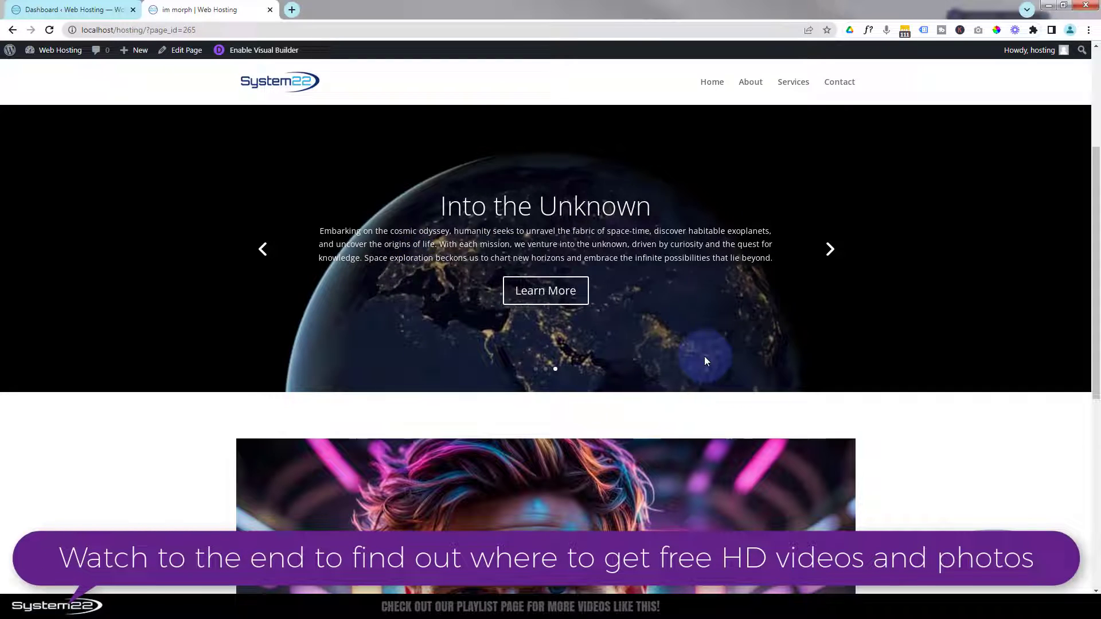
Enable the Visual Builder and delete the old earth slider section.
click(266, 52)
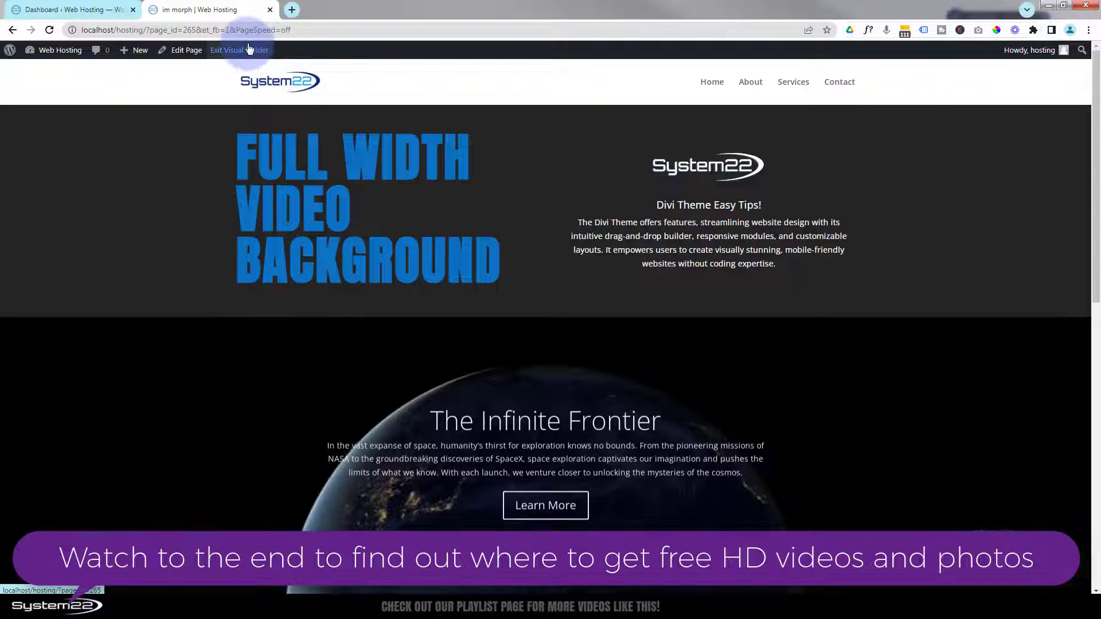
scroll(208, 128, down, 2)
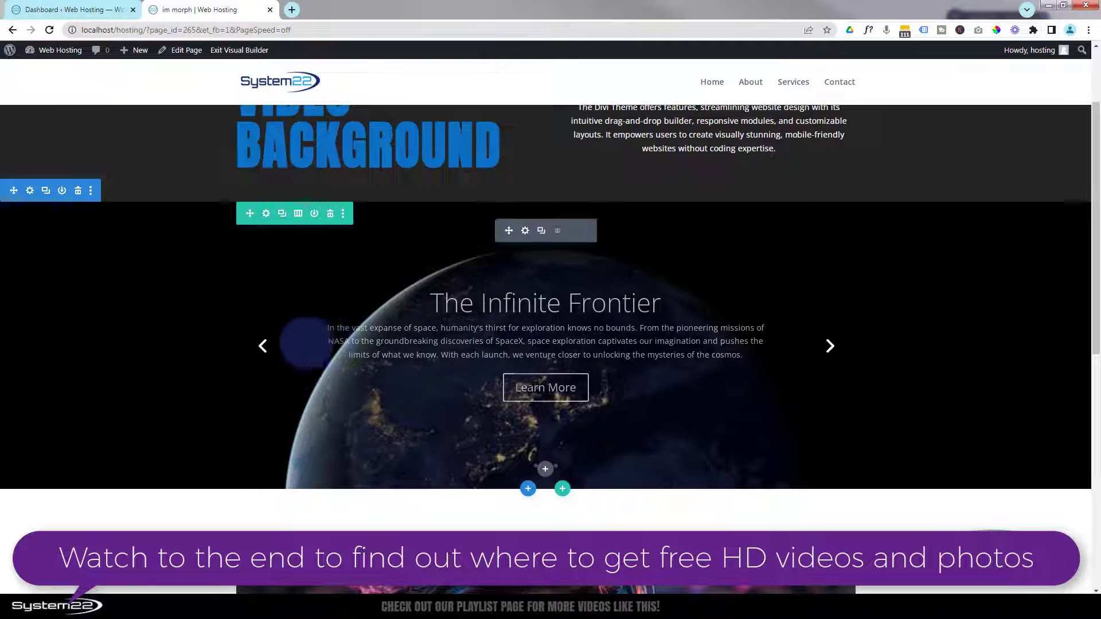
click(79, 191)
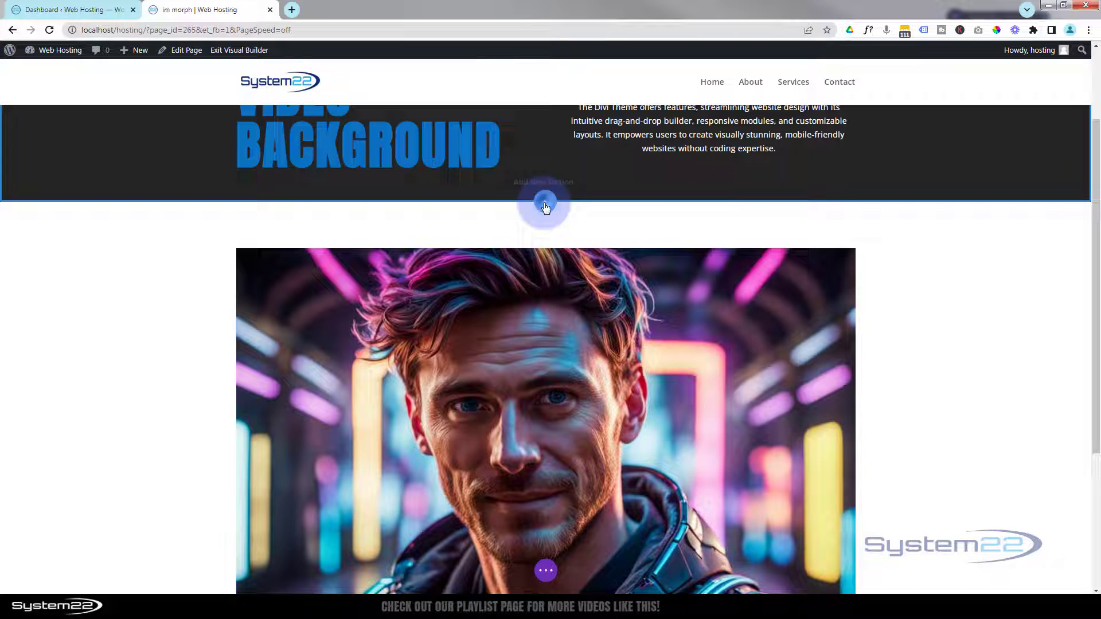
Add a regular section below the hero with a single-column row holding a Slider module.
click(546, 206)
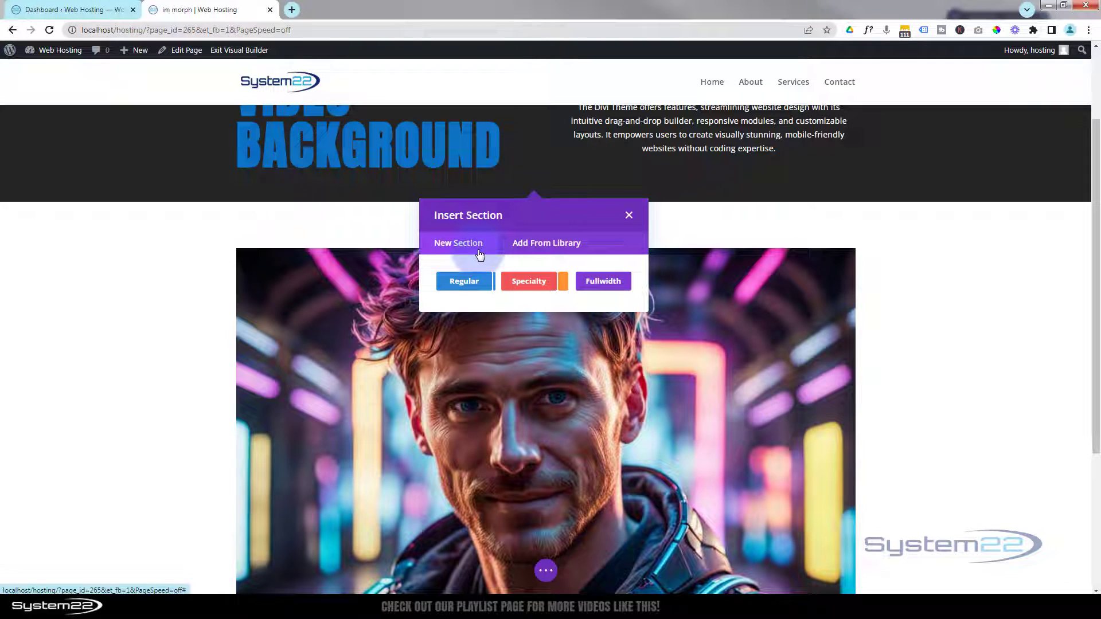
click(472, 282)
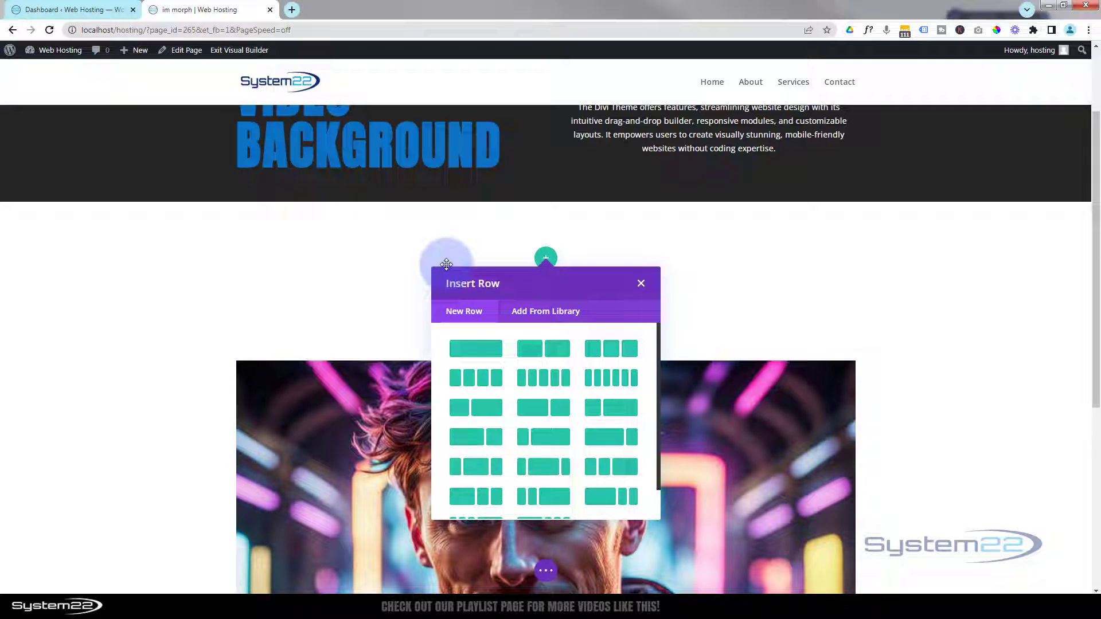
click(484, 351)
scroll(569, 365, down, 2)
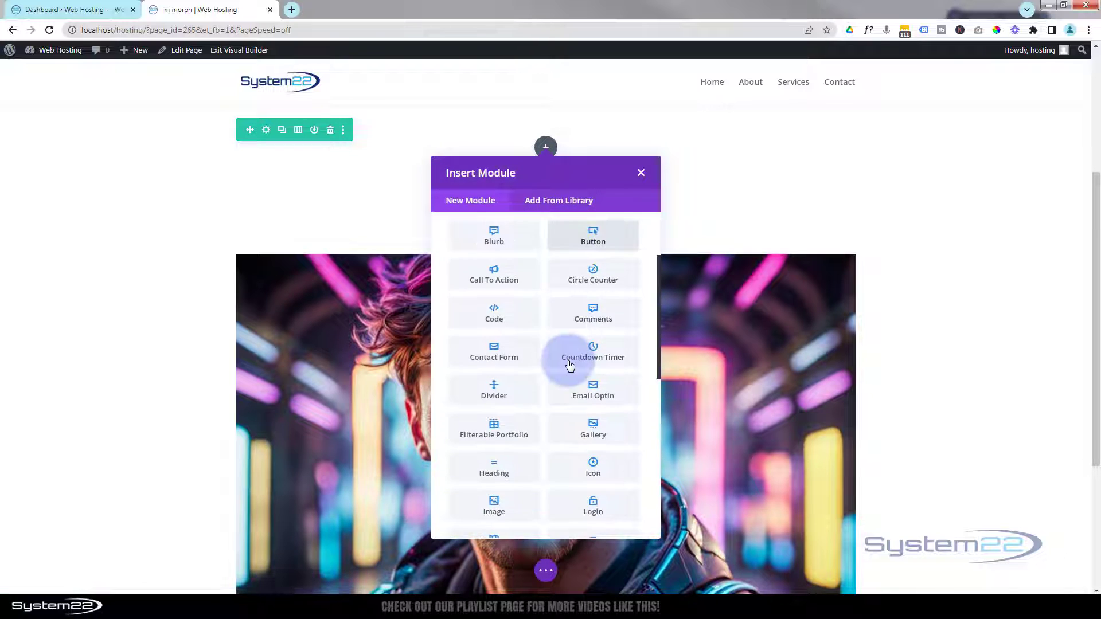
scroll(570, 365, down, 5)
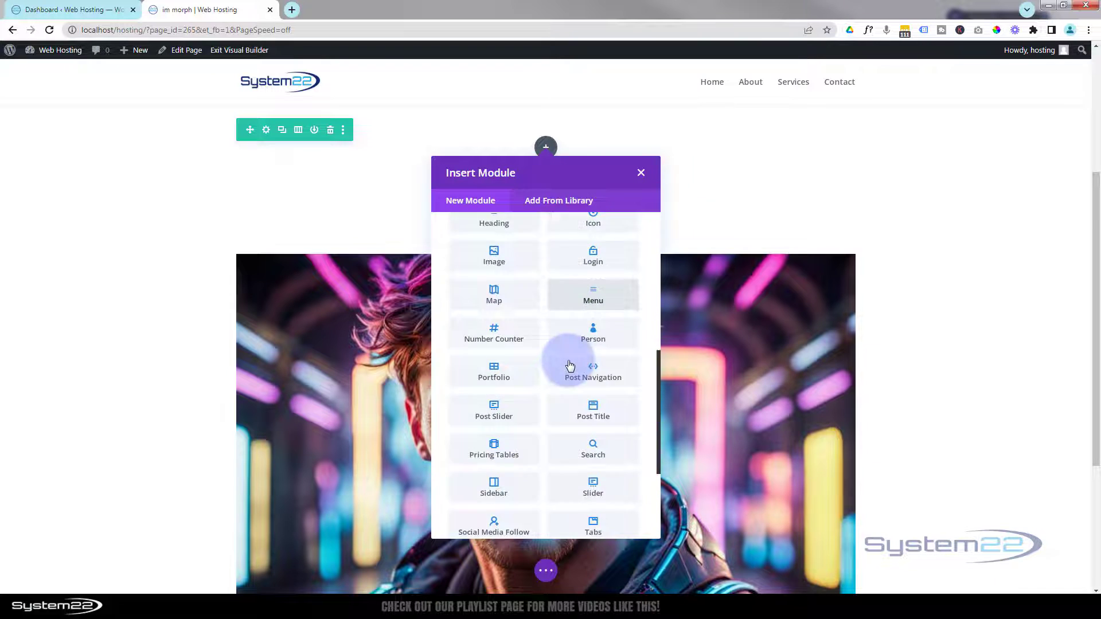
scroll(570, 365, down, 3)
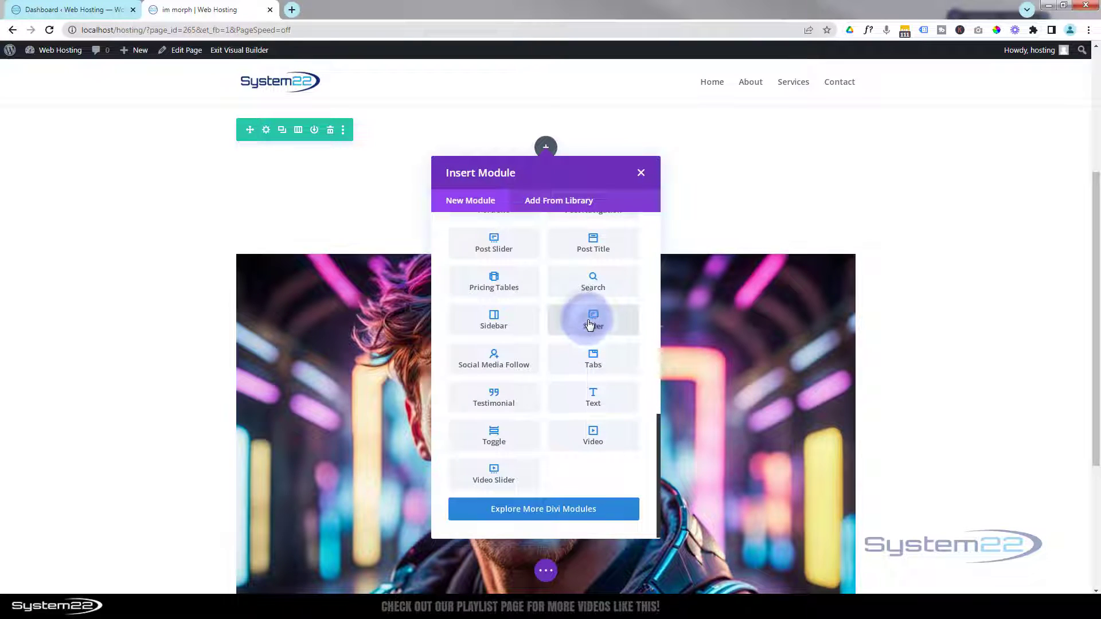
click(590, 323)
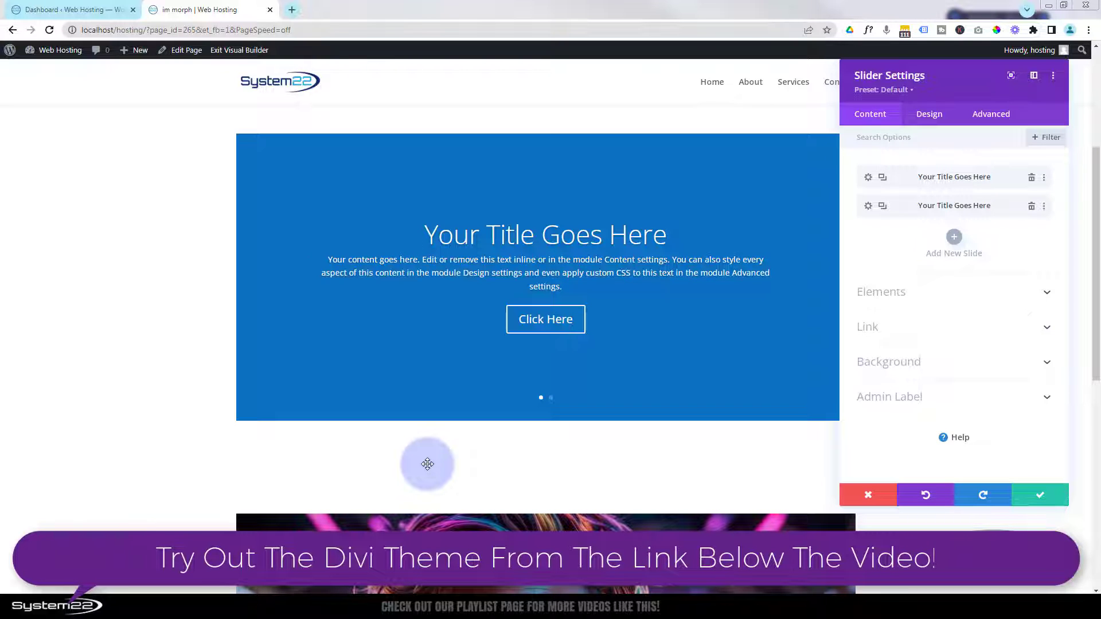
Delete the second default slide and retitle the remaining slide 'The Infinite Frontier'.
click(1031, 207)
click(939, 198)
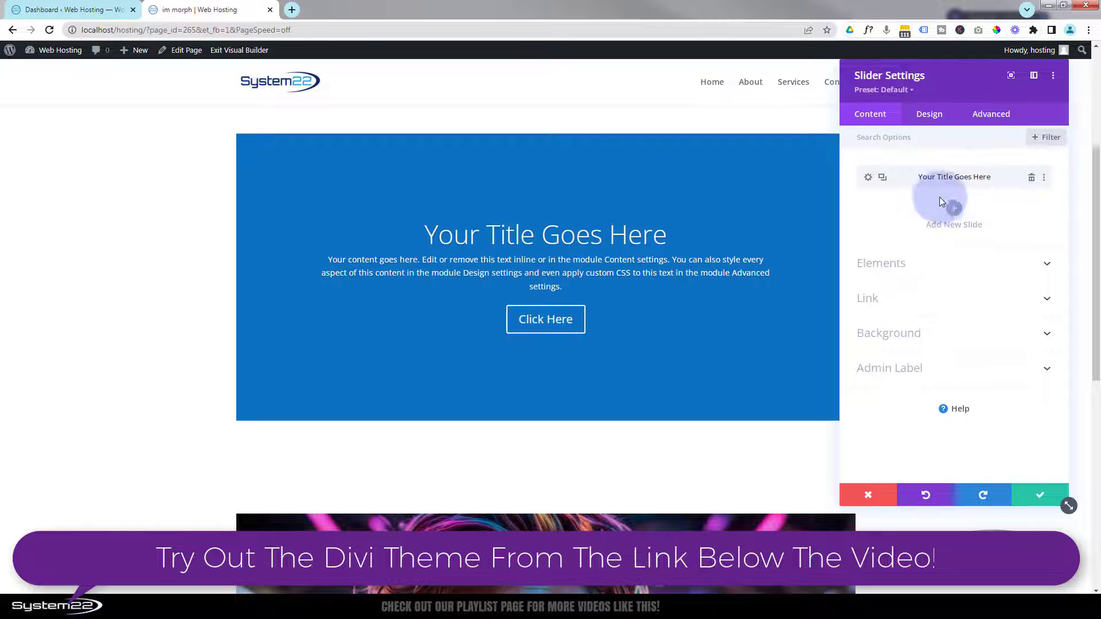
click(867, 179)
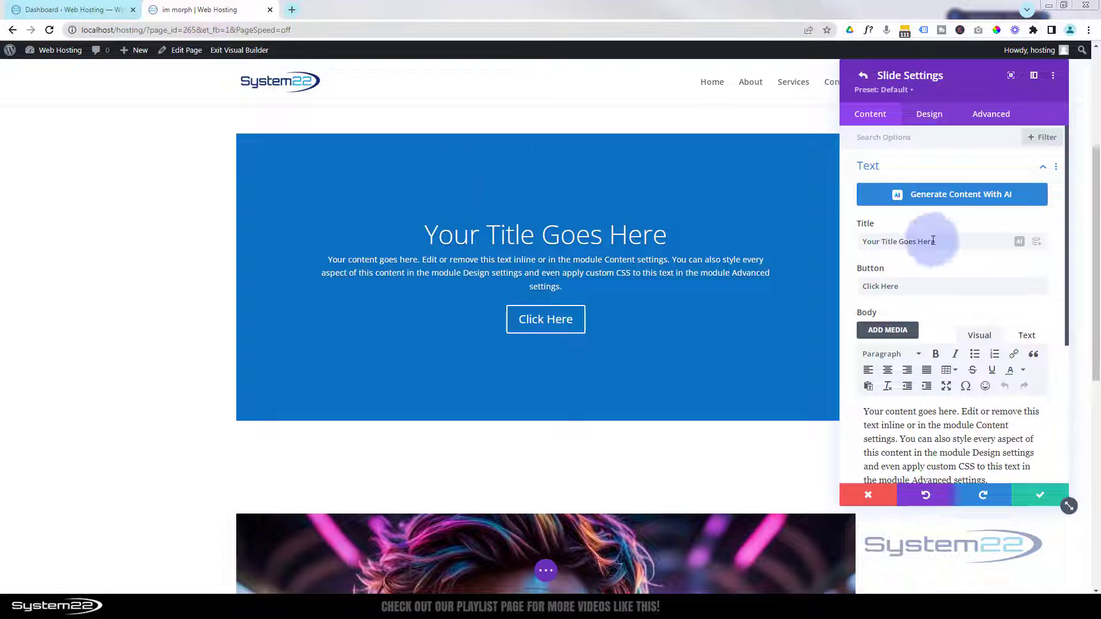
triple_click(909, 241)
text(The Infinite Frontier)
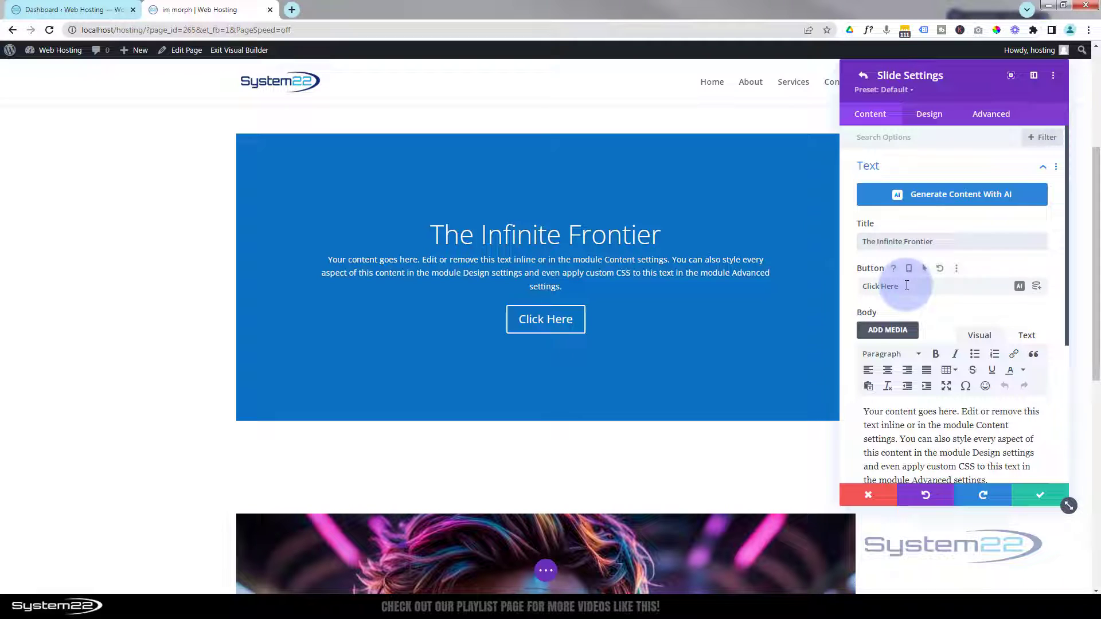
Replace the slide's body with the space exploration paragraph, keeping the Click Here button.
drag(900, 285, 864, 286)
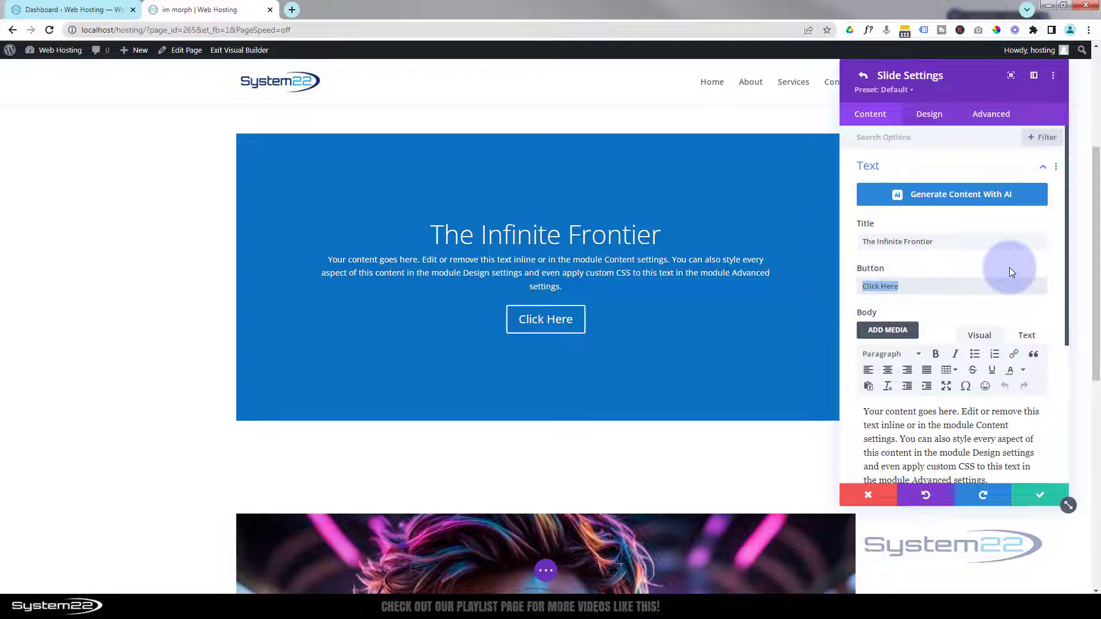
key(BackSpace)
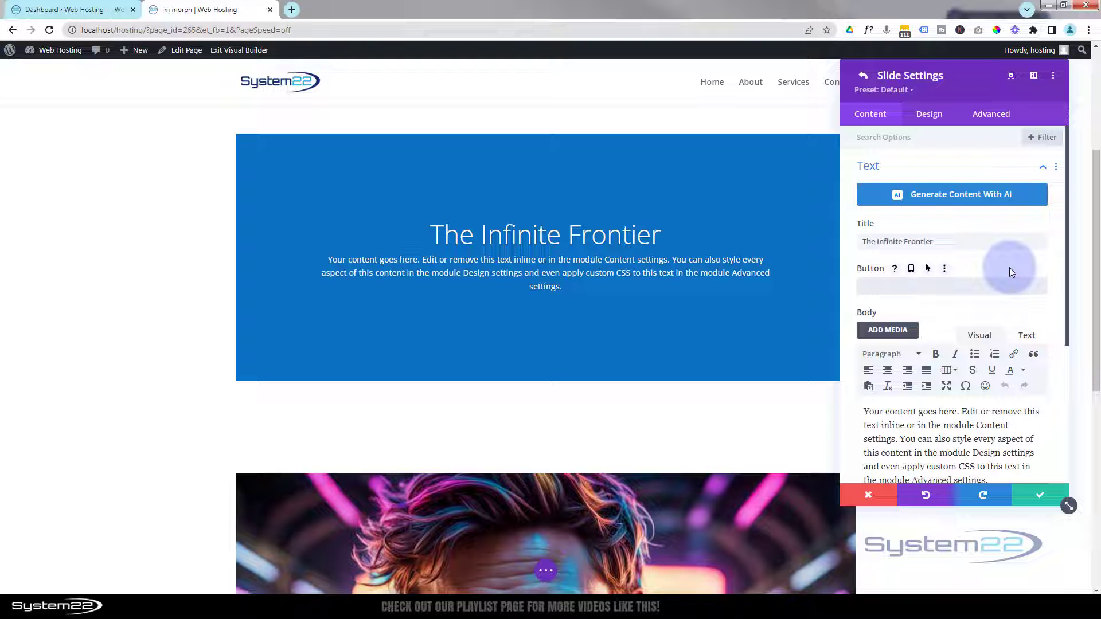
key(ctrl+z)
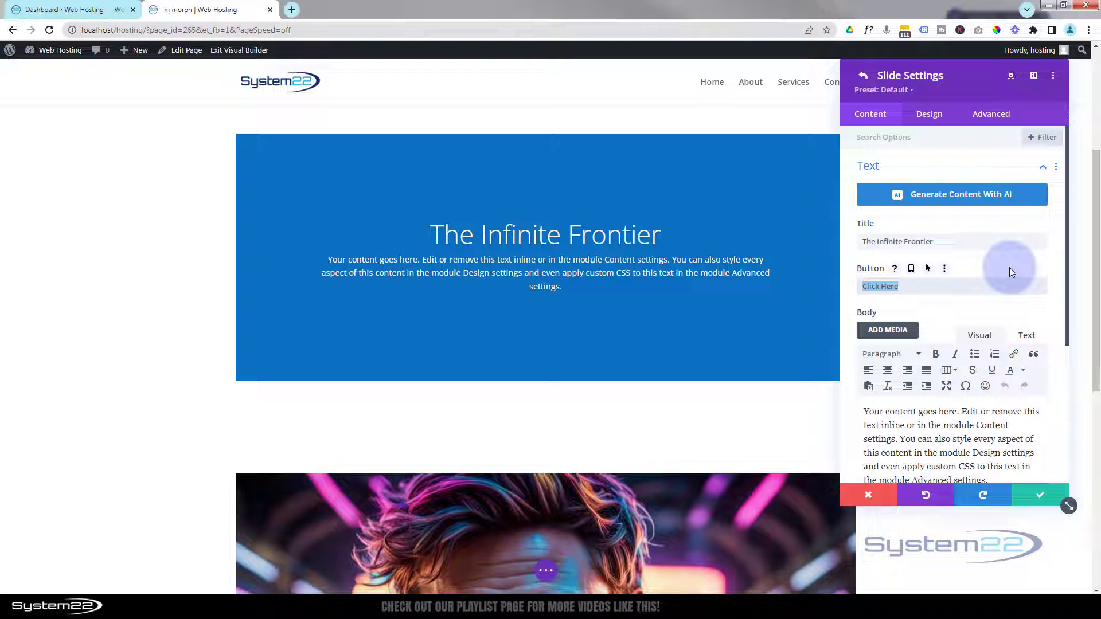
scroll(990, 260, down, 3)
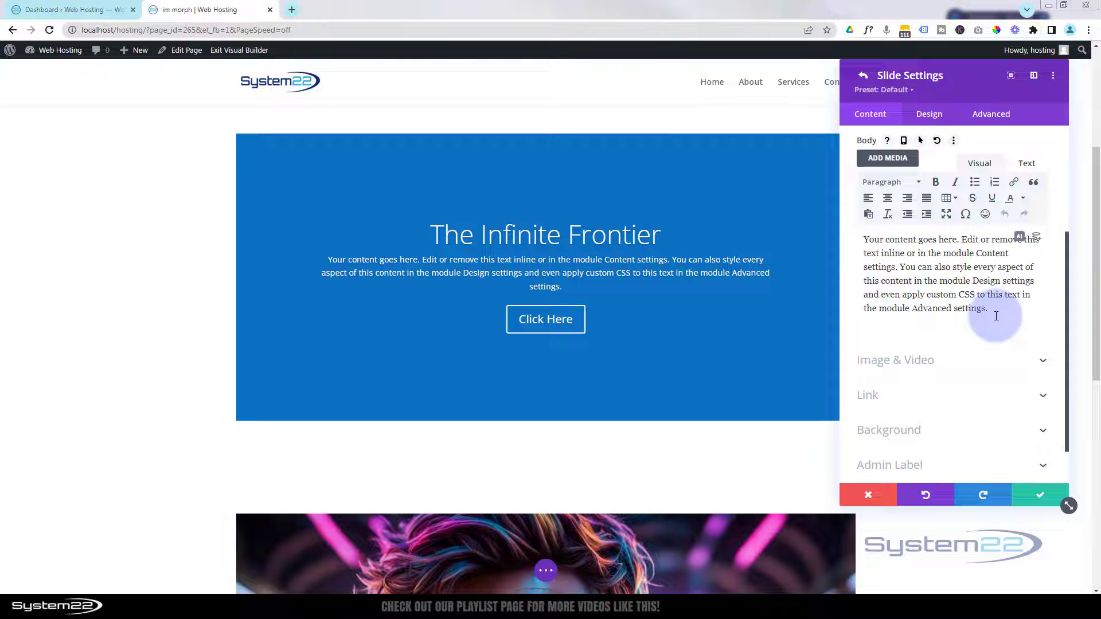
drag(996, 316, 848, 244)
text(n the vast expanse of space, humanity's thirst for exploration knows no bounds. From the pioneering missions of NASA to the groundbreaking discoveries of SpaceX, space exploration captivates our imagination and pushes the limits of what we know. With each launch, we venture closer to unlocking the mysteries of the cosmos.)
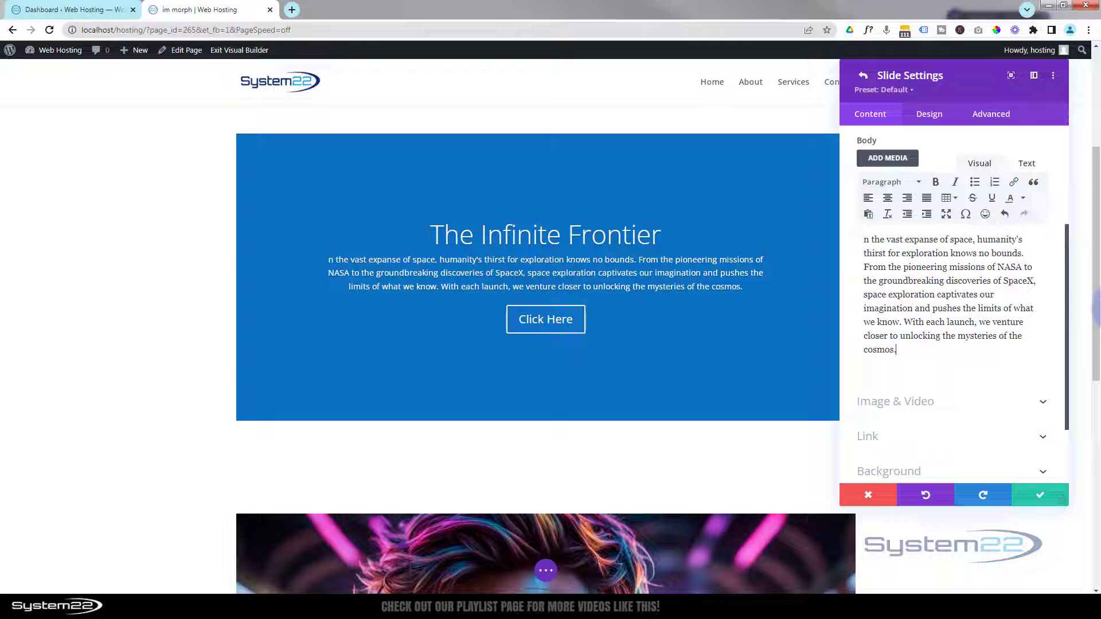
scroll(930, 301, down, 2)
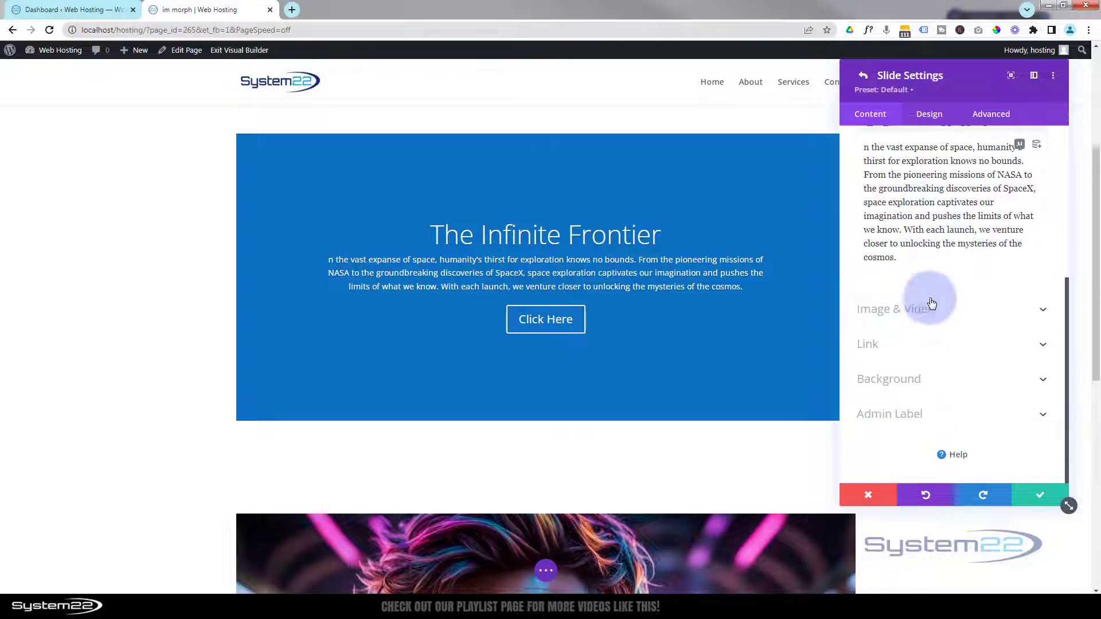
Give the slide a black background at about 0.3 opacity and save the slide settings.
click(939, 381)
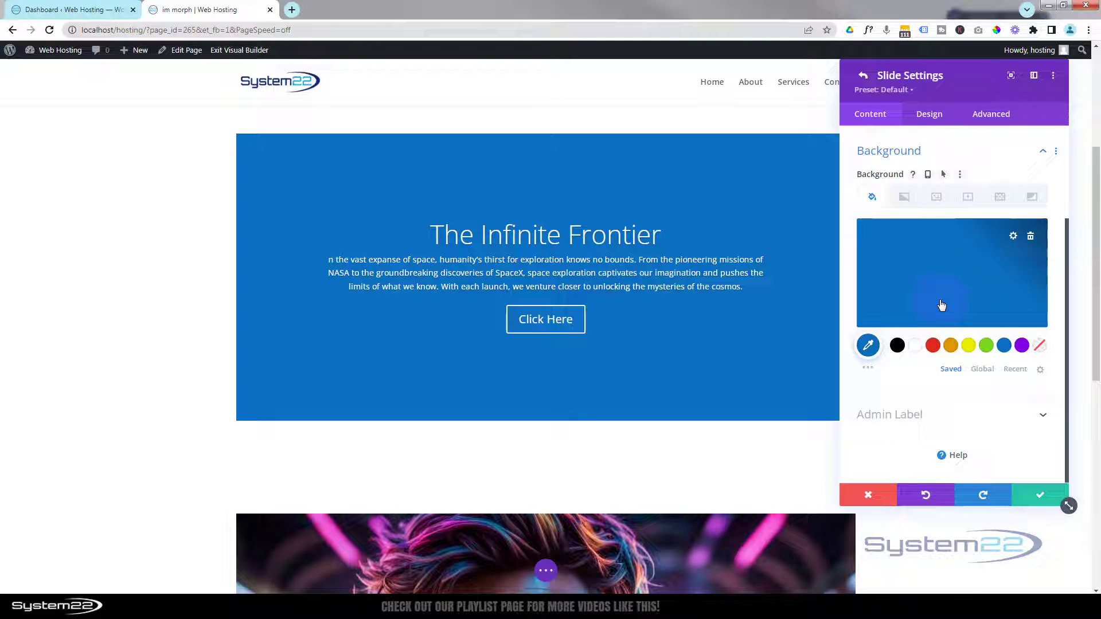
click(897, 345)
click(966, 290)
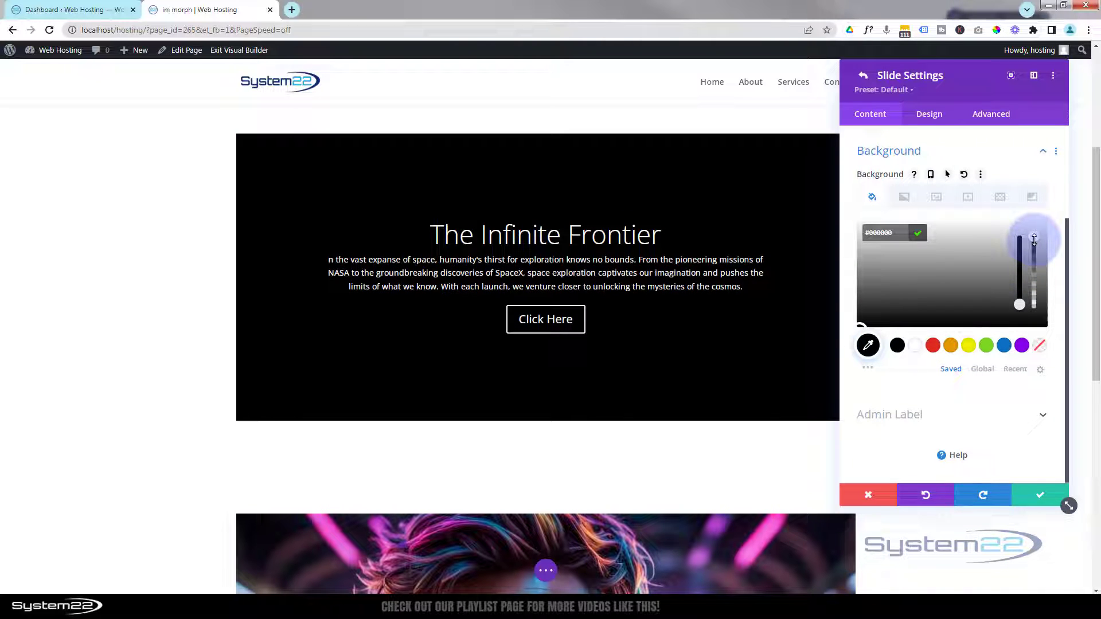
drag(1034, 238, 1036, 294)
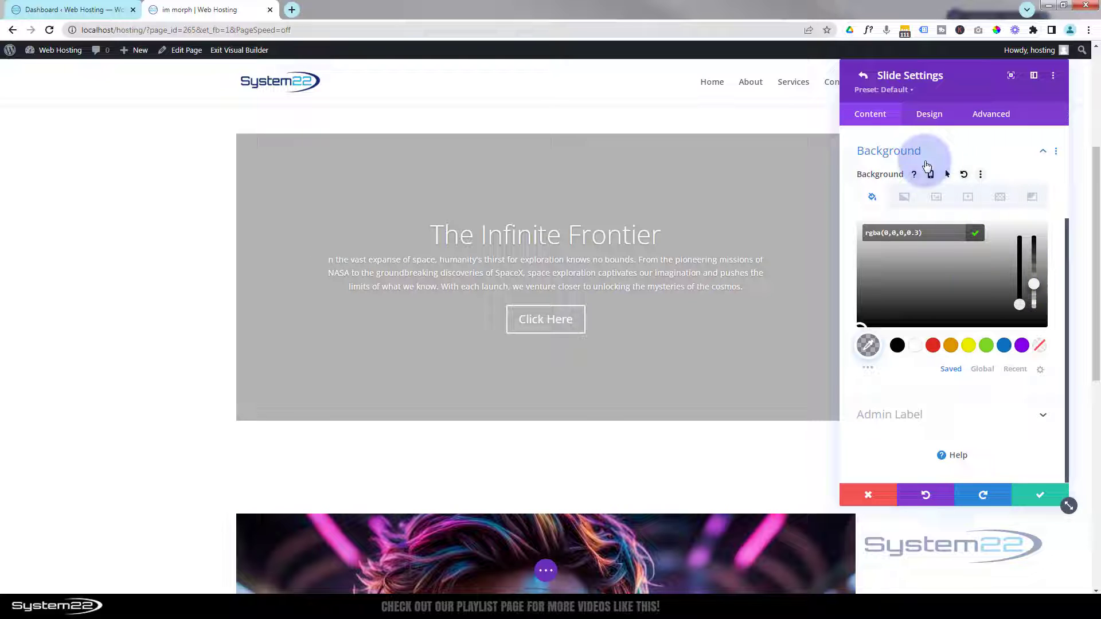
click(1039, 494)
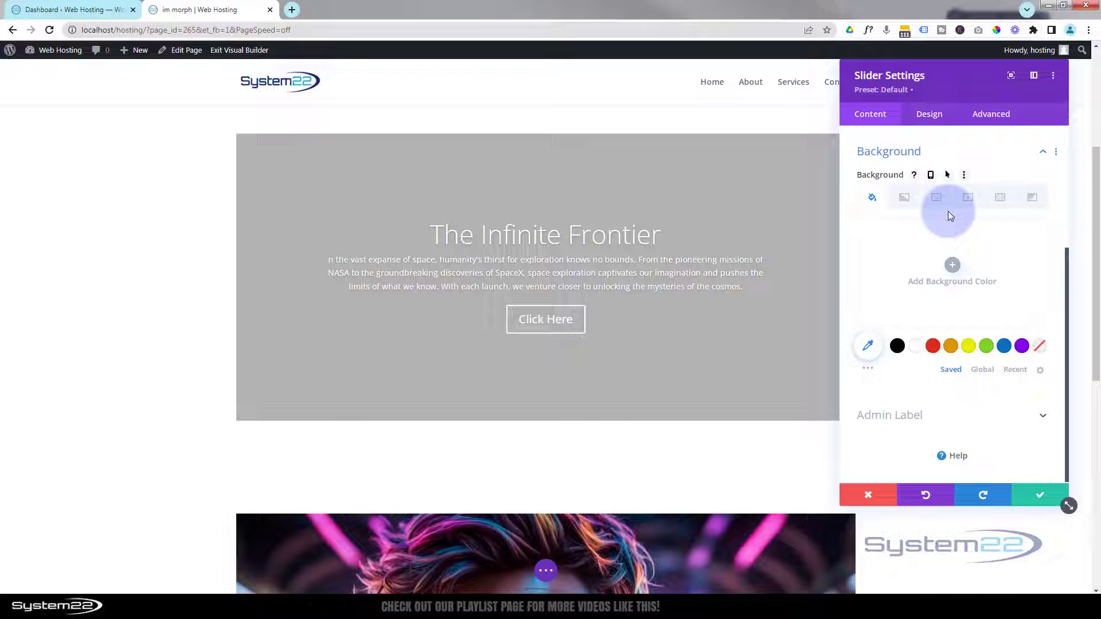
Duplicate The Infinite Frontier slide twice so the slider has three slides.
scroll(948, 210, up, 3)
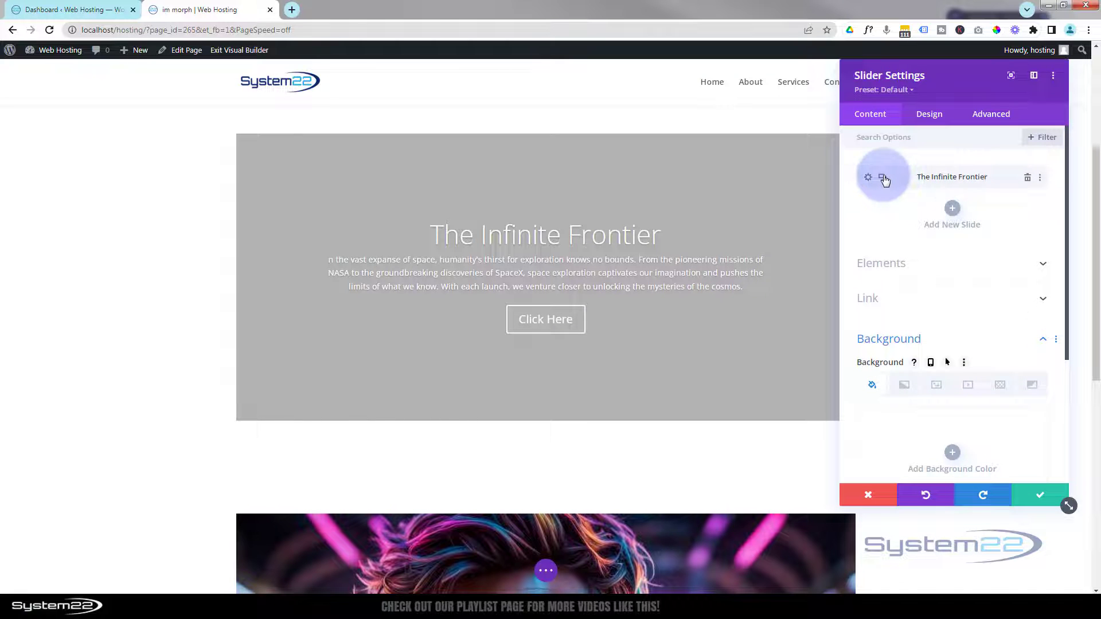
click(882, 178)
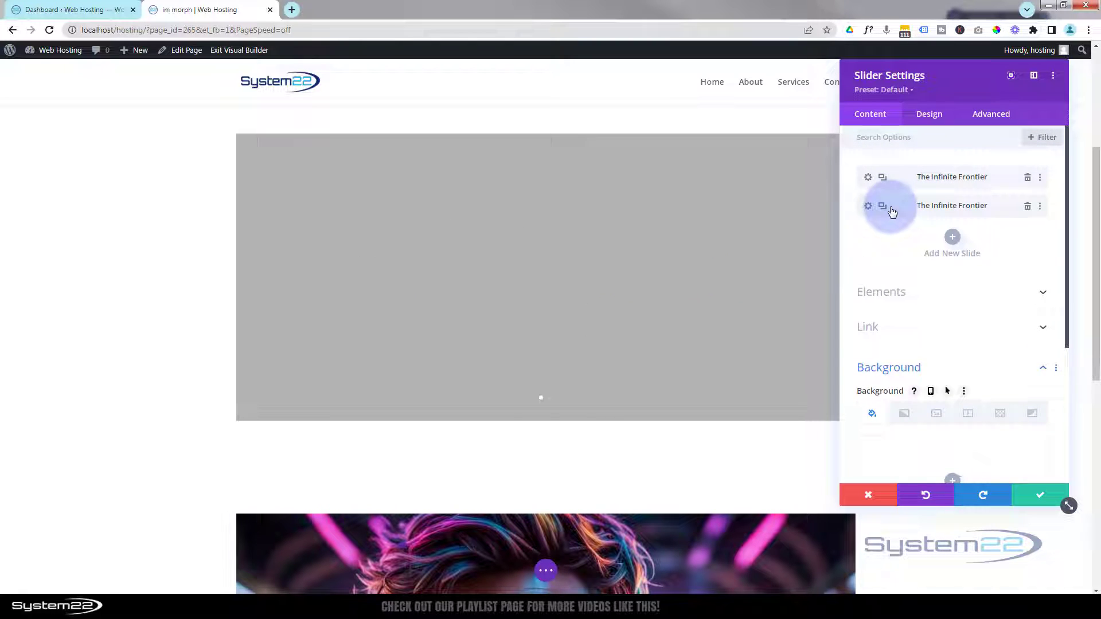
click(883, 207)
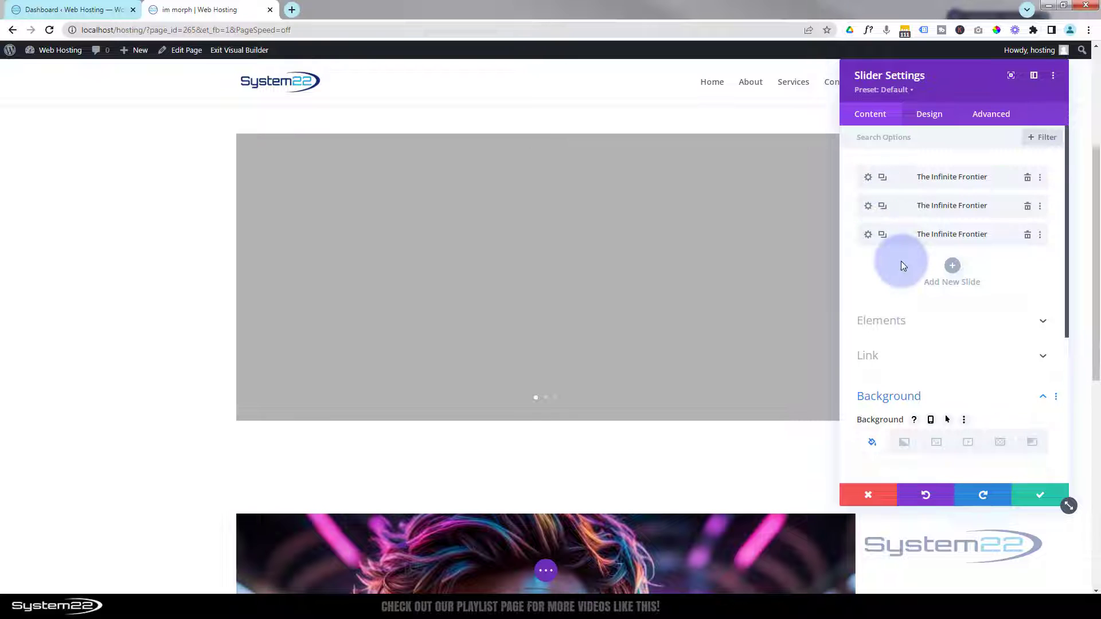
Review the slide's link URLs, leaving Module Link Target at In The Same Window.
click(868, 206)
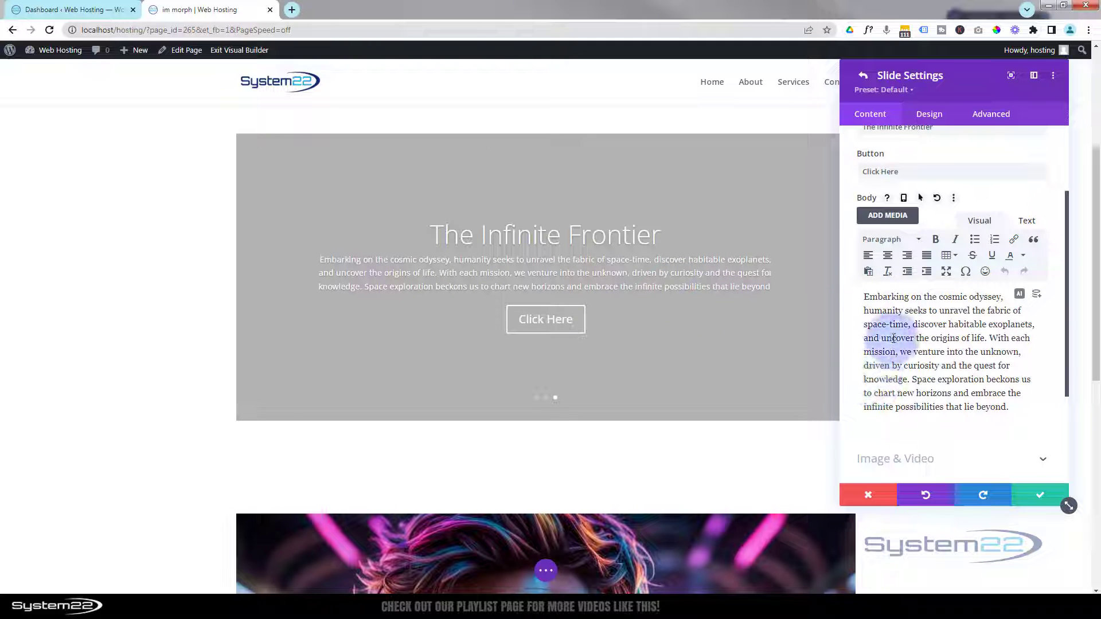
scroll(878, 333, down, 3)
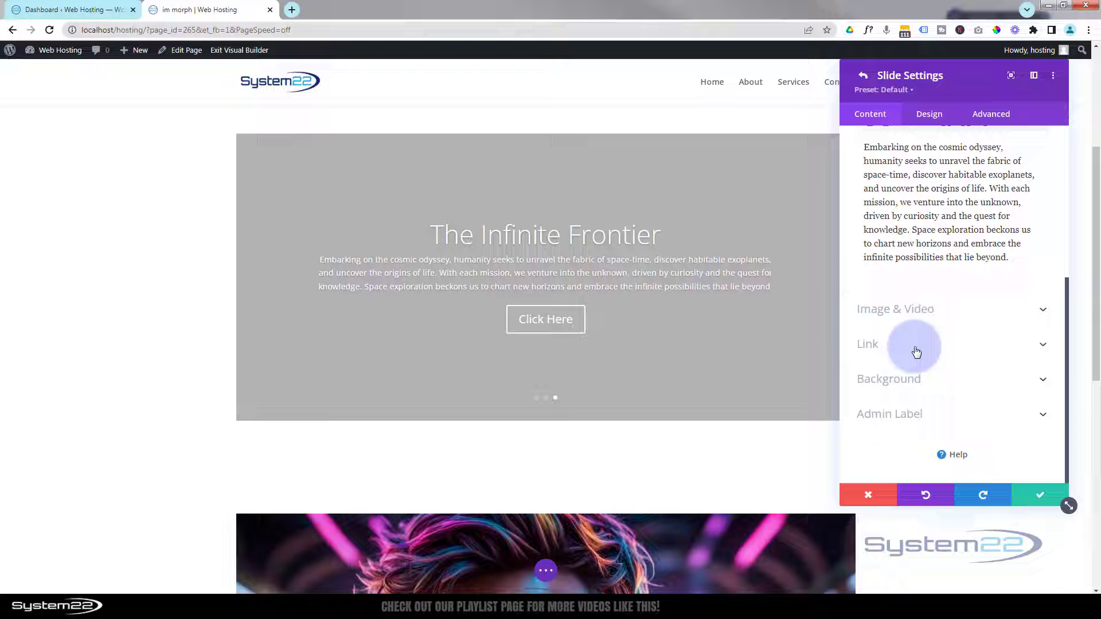
click(915, 354)
click(879, 202)
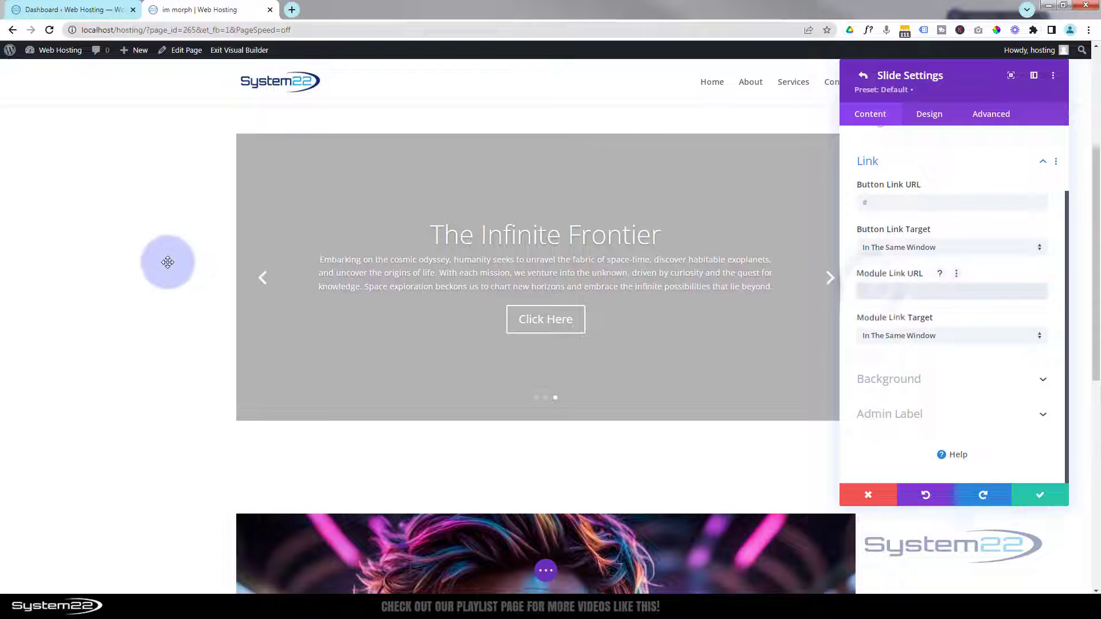
click(902, 291)
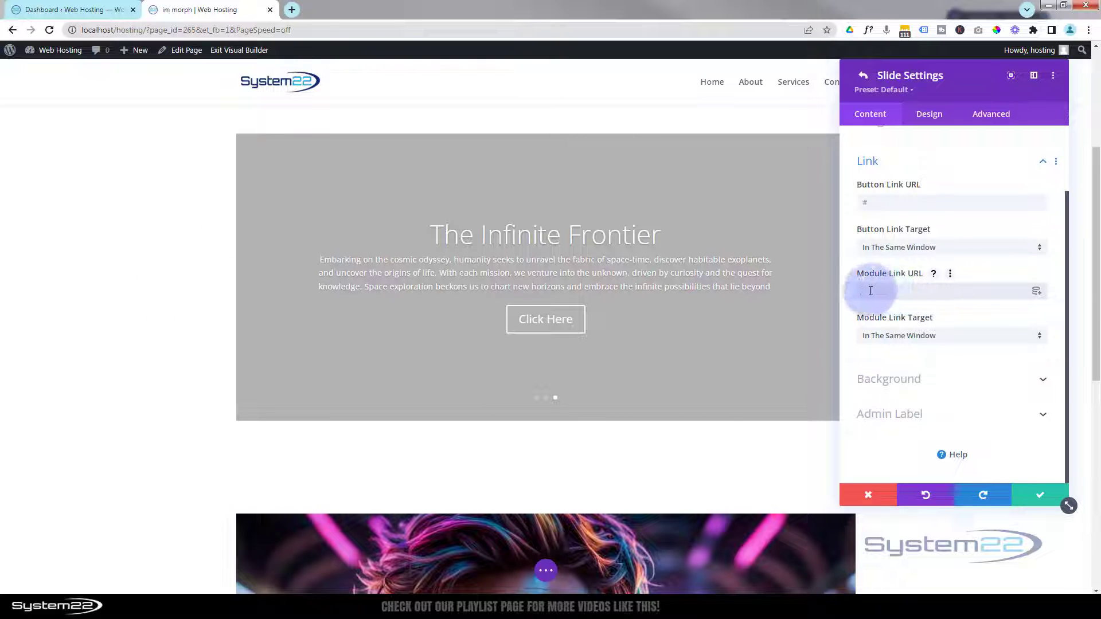
click(917, 340)
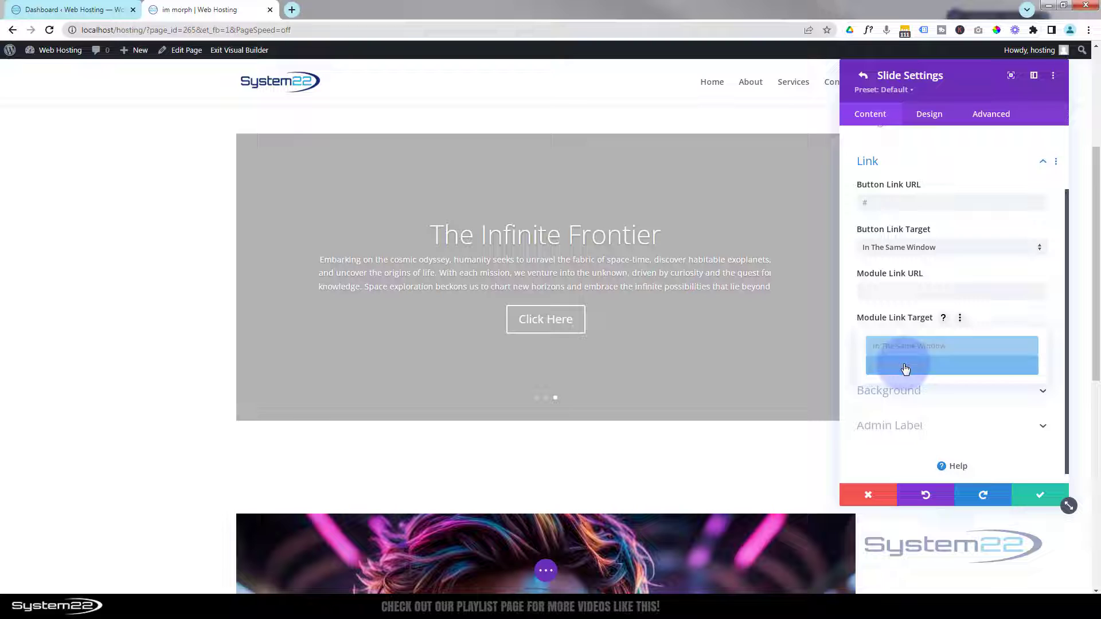
click(847, 336)
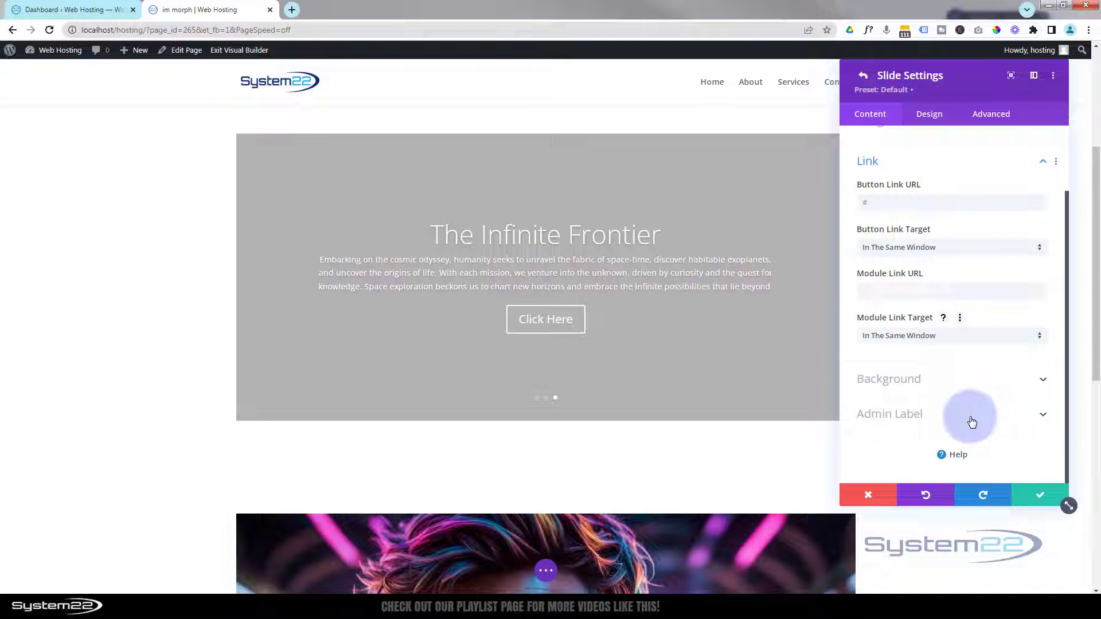
Confirm Show Arrows and Show Controls are Yes, then save and close the slider settings.
click(1038, 496)
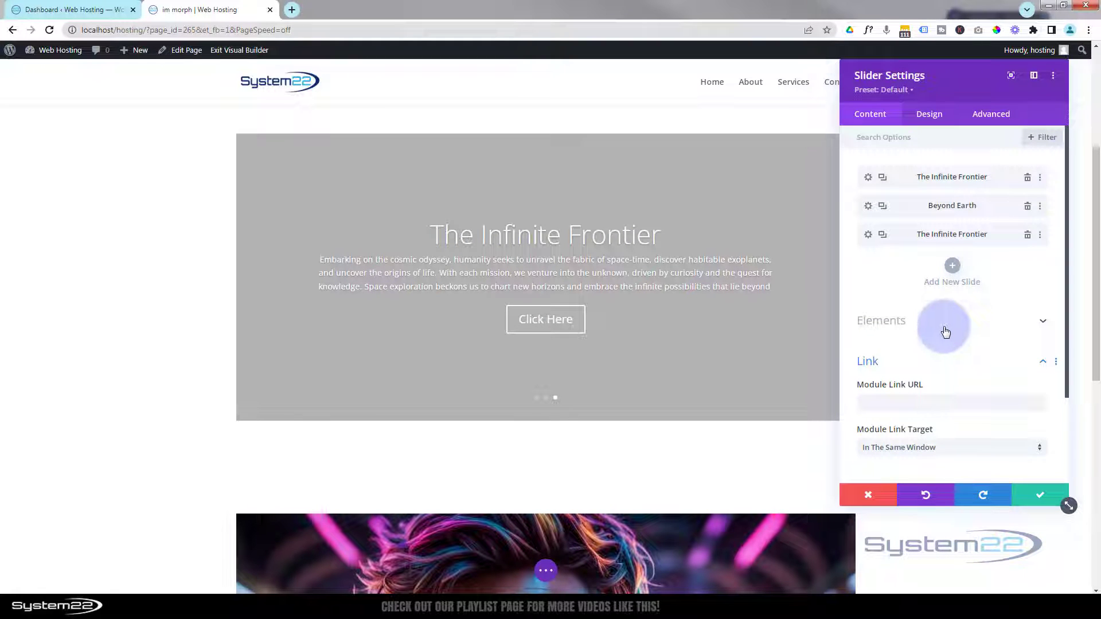
click(950, 320)
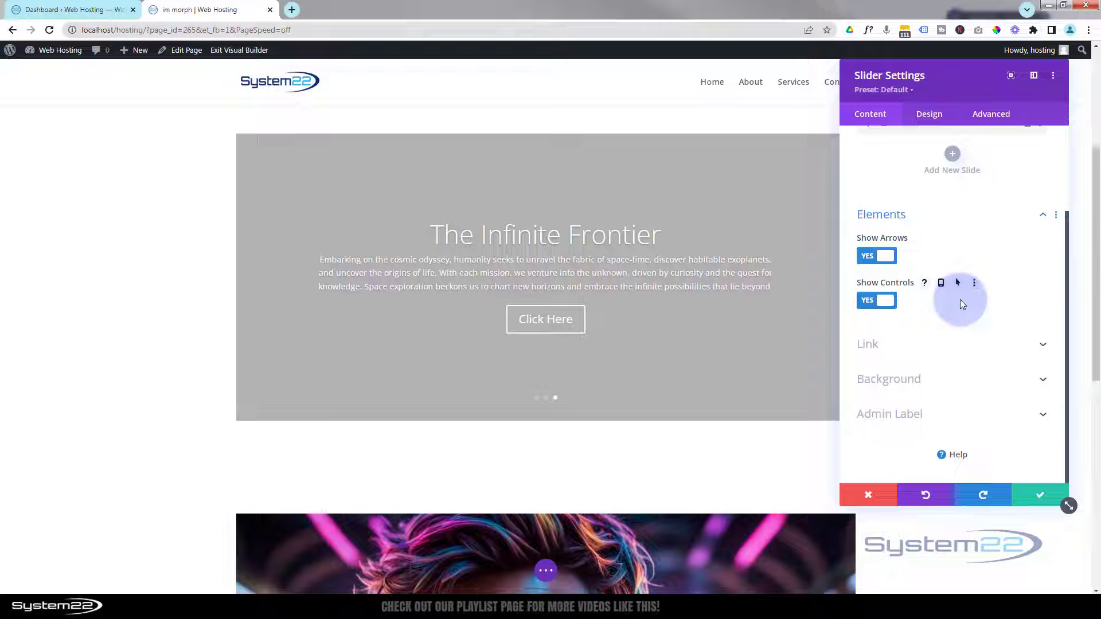
mouse_move(561, 393)
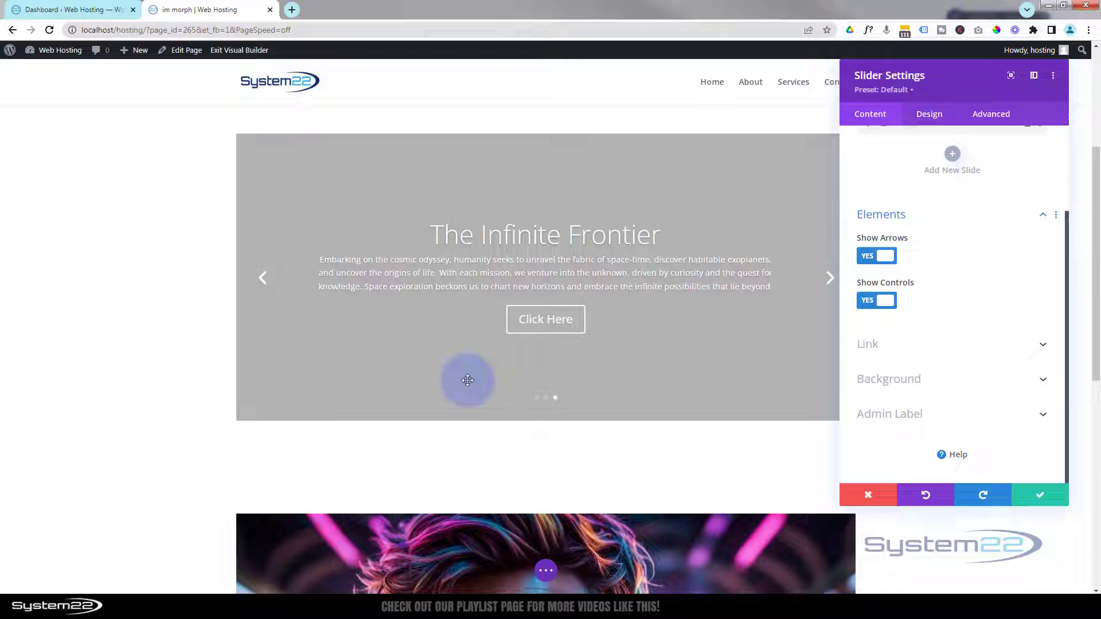
click(992, 325)
click(1041, 495)
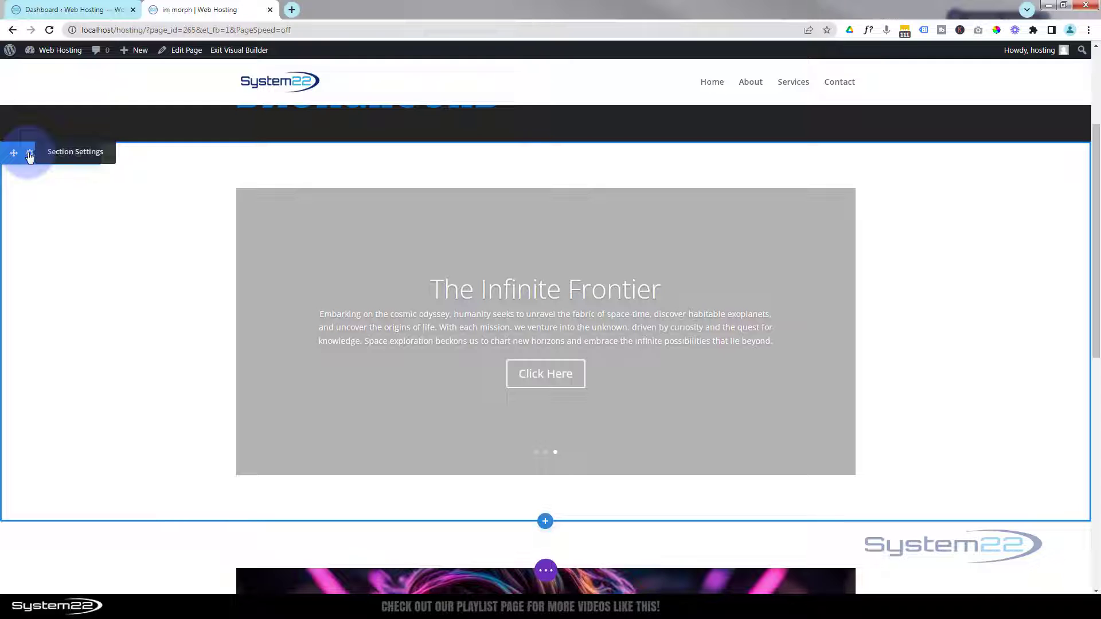
Set the section background to a gradient from #000000 (starting at 6%) to #242424.
click(30, 155)
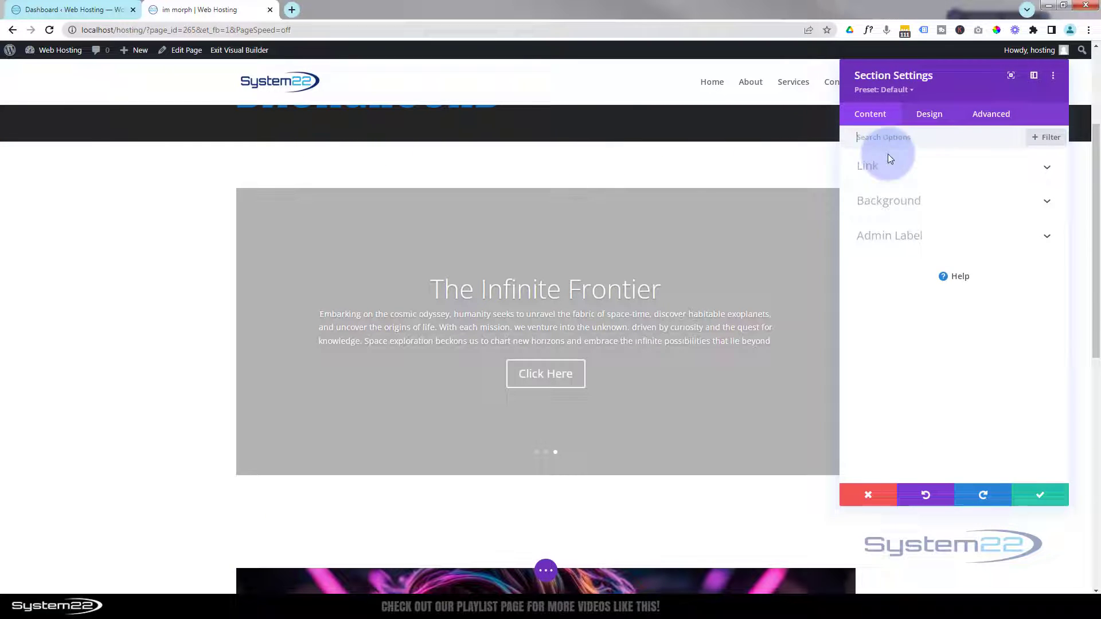
click(955, 203)
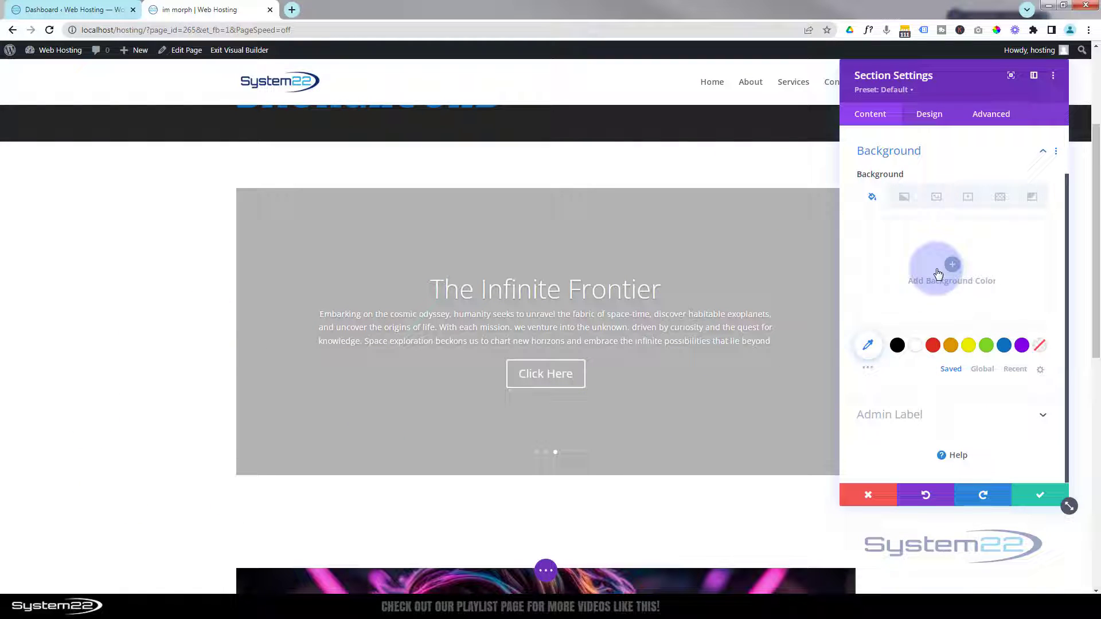
click(904, 196)
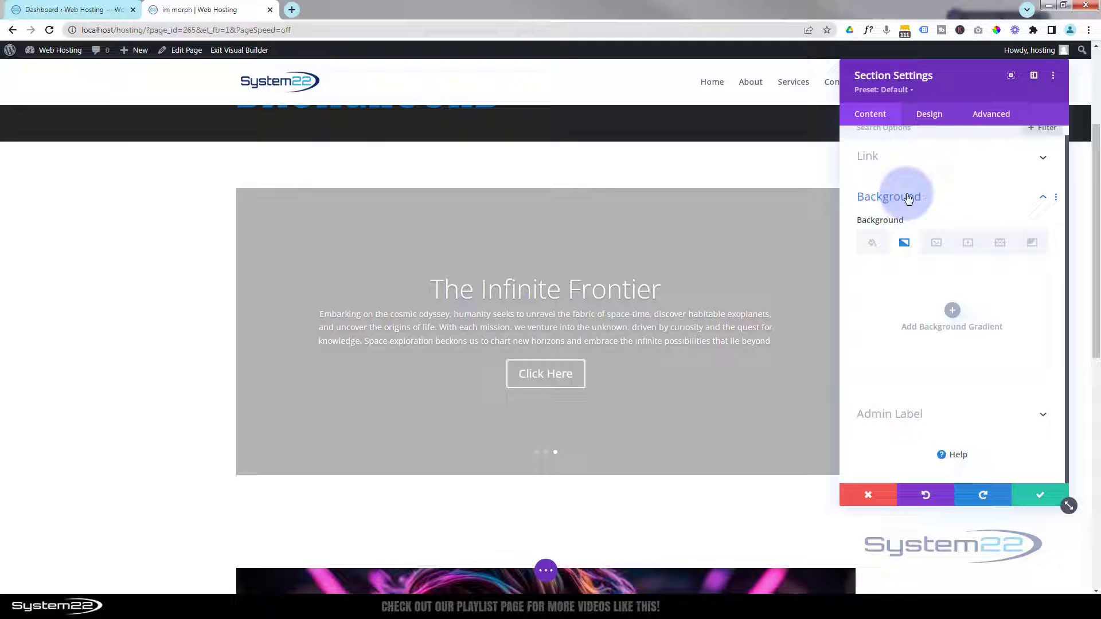
click(950, 314)
drag(877, 412, 861, 411)
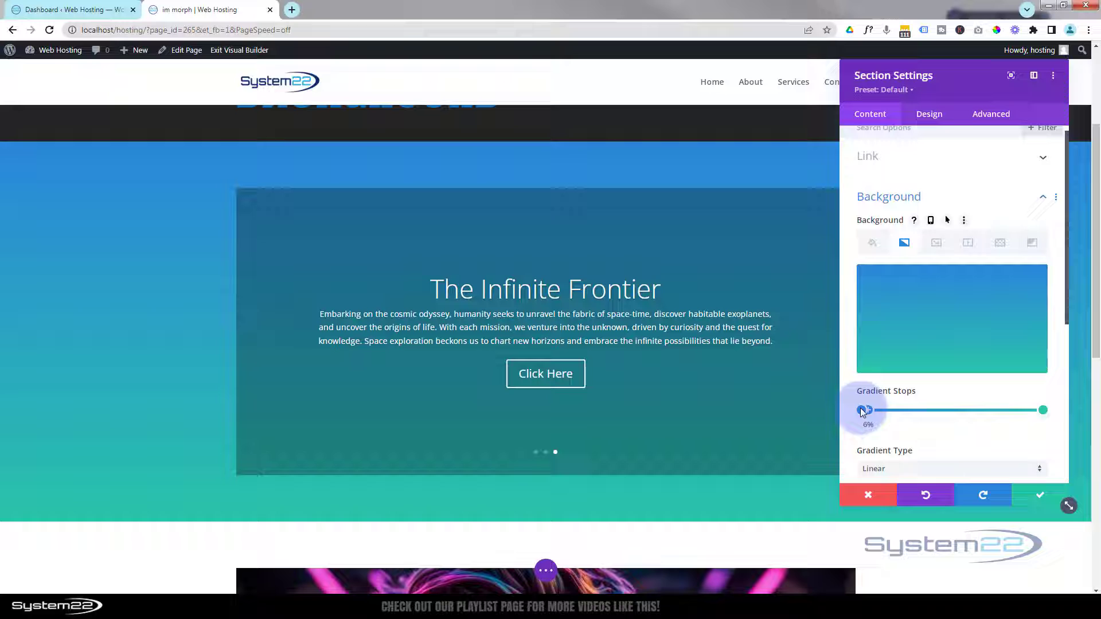
click(861, 410)
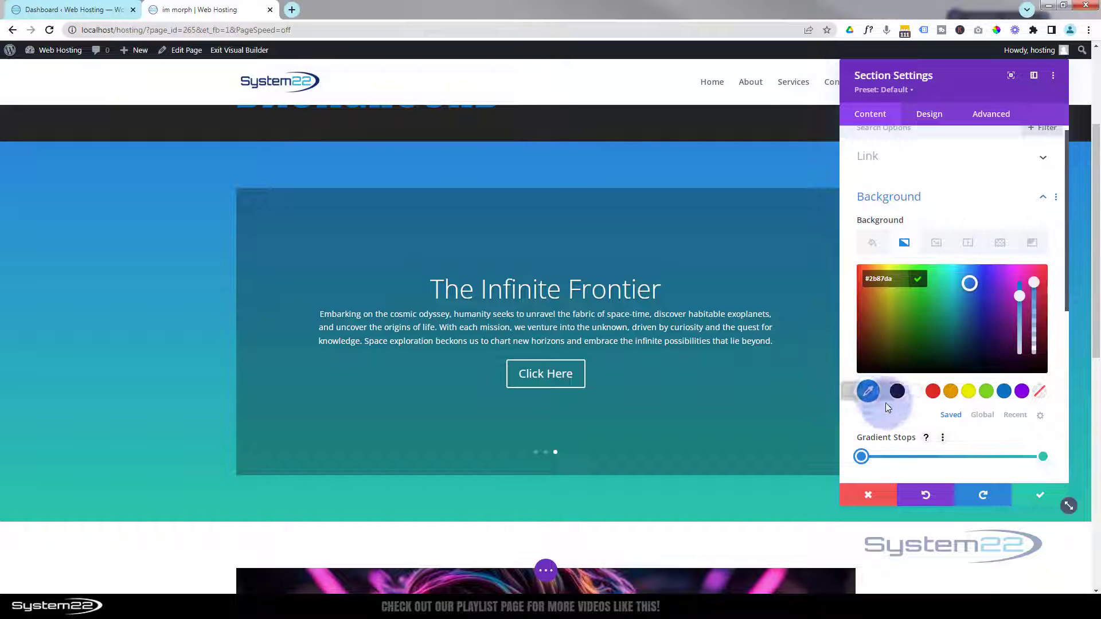
click(897, 392)
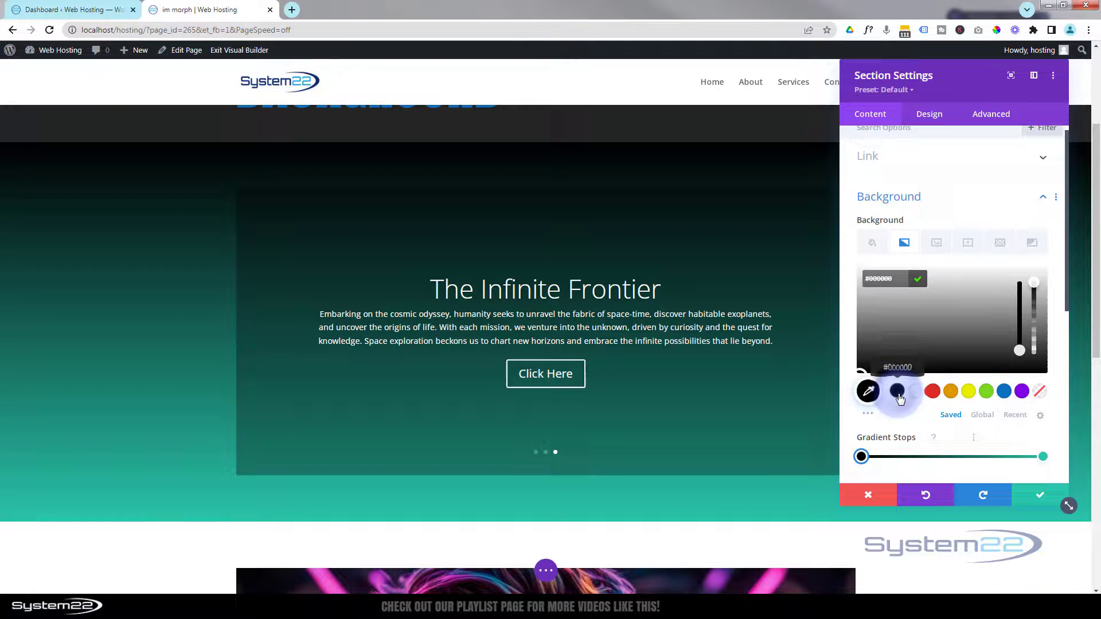
click(1043, 456)
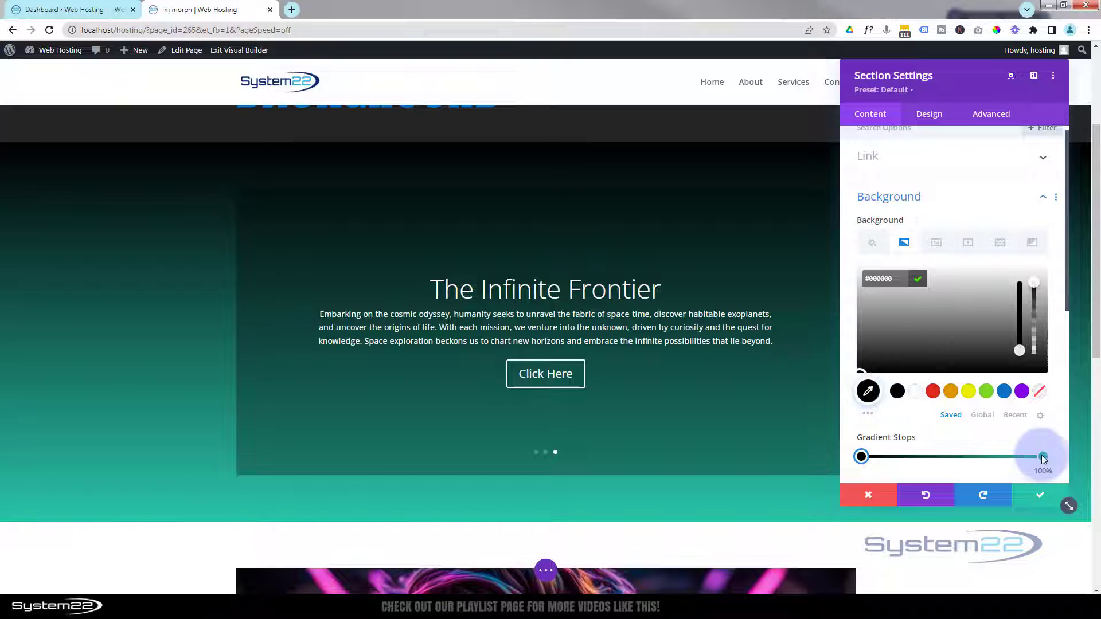
click(868, 413)
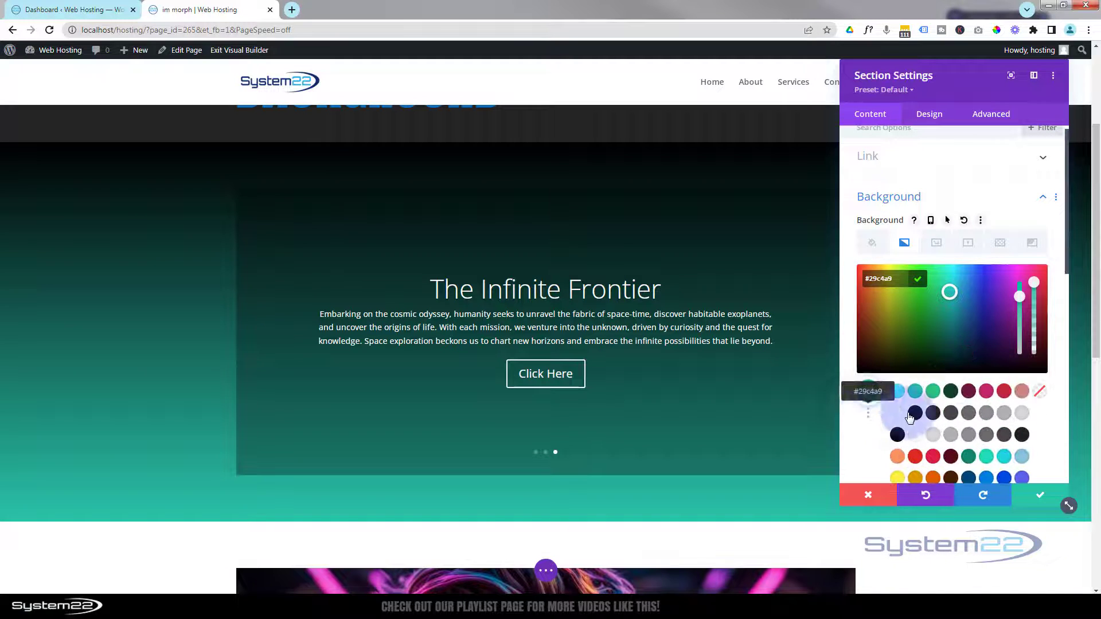
click(934, 413)
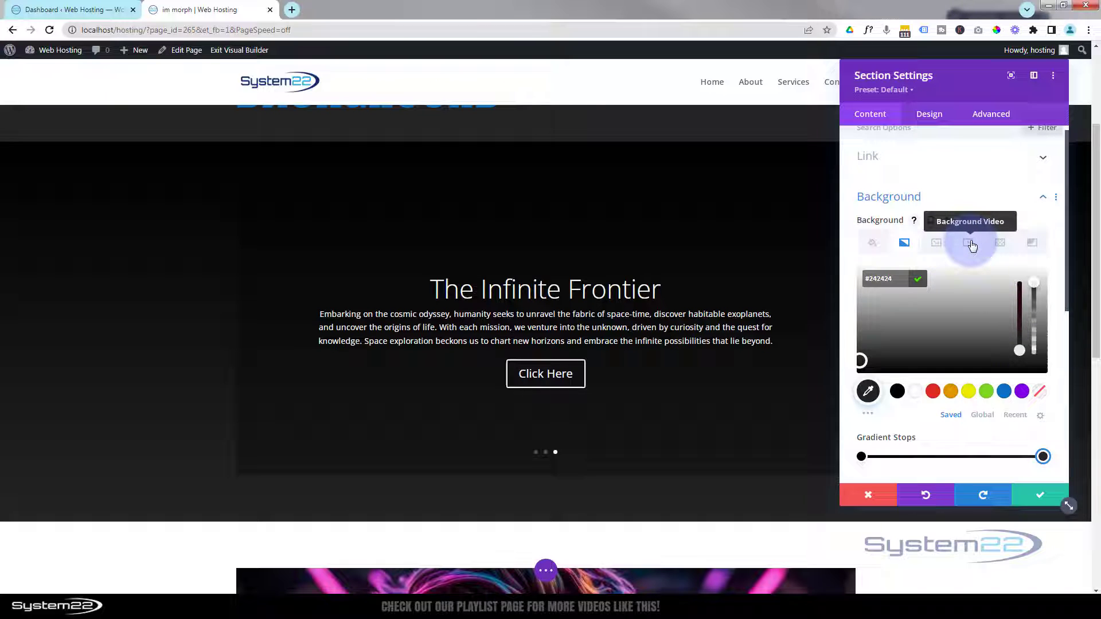
Set rotation_of_the_planet_earth-720p.mp4 from the Media Library as the section's MP4 background video.
click(970, 244)
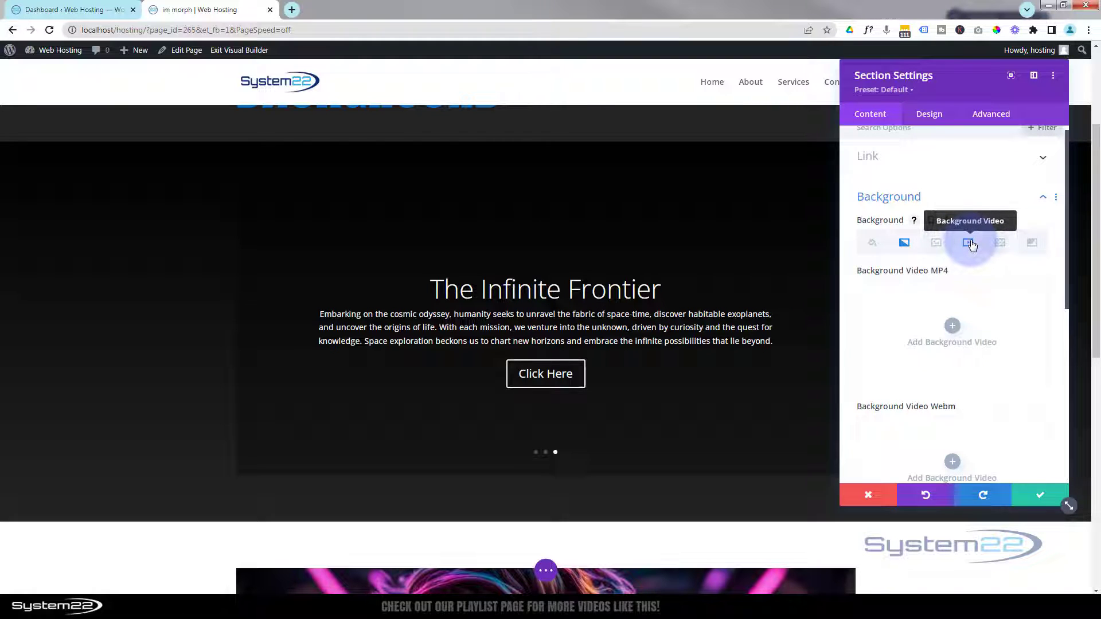
click(953, 327)
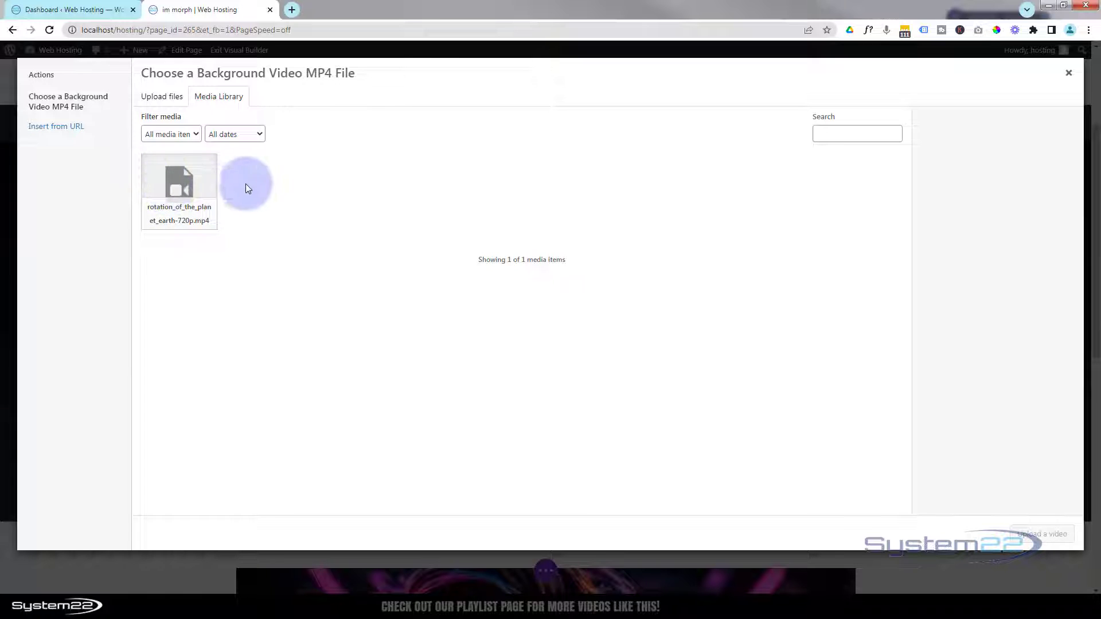
click(189, 194)
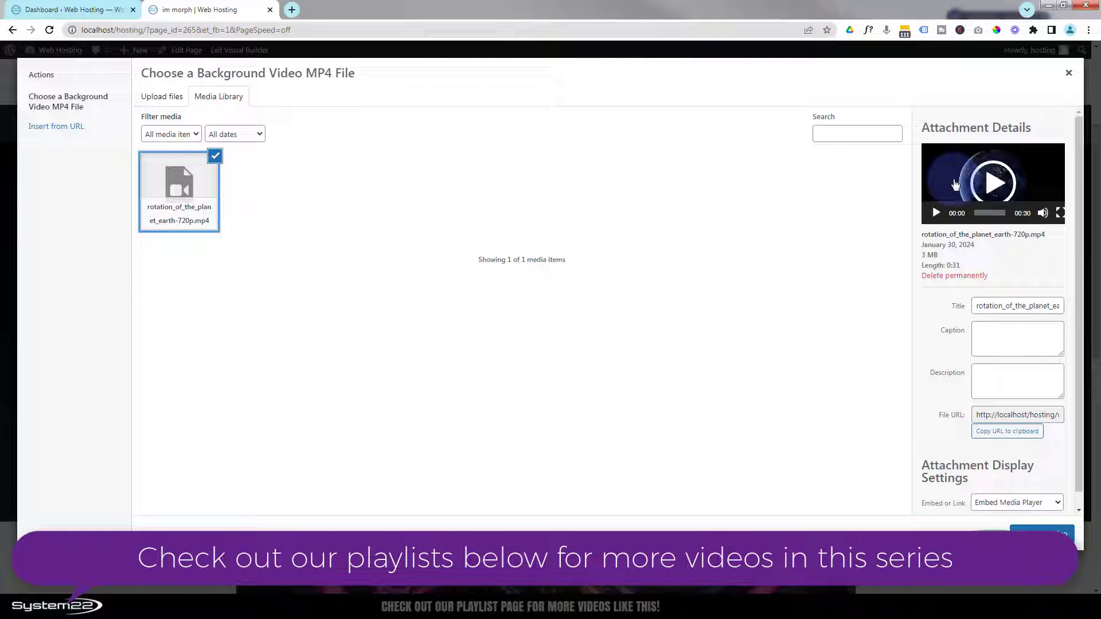
click(933, 258)
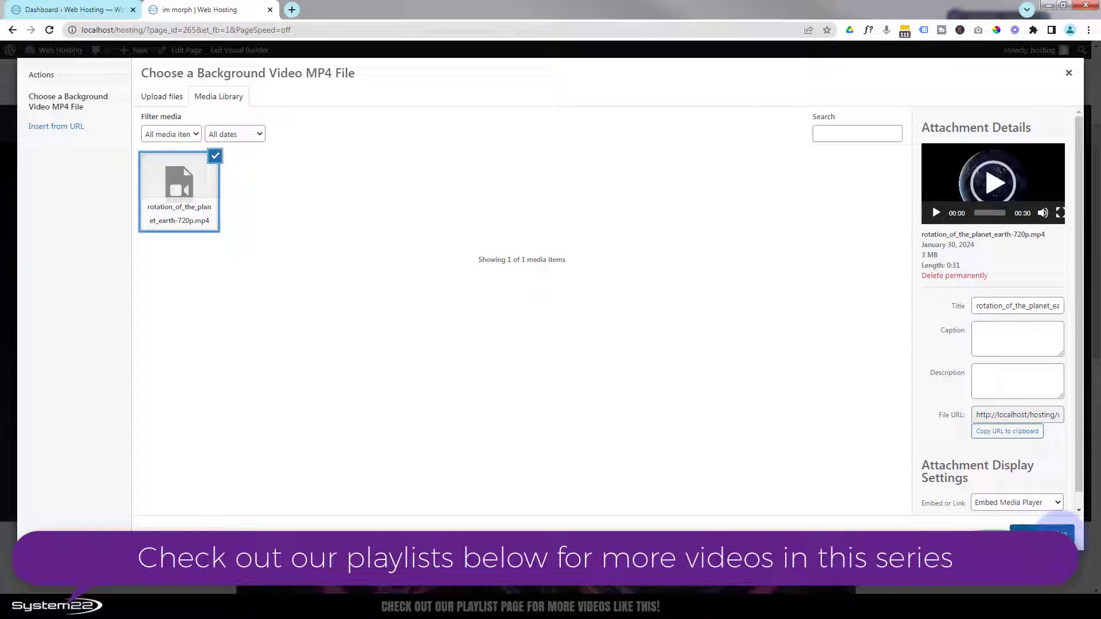
click(1056, 533)
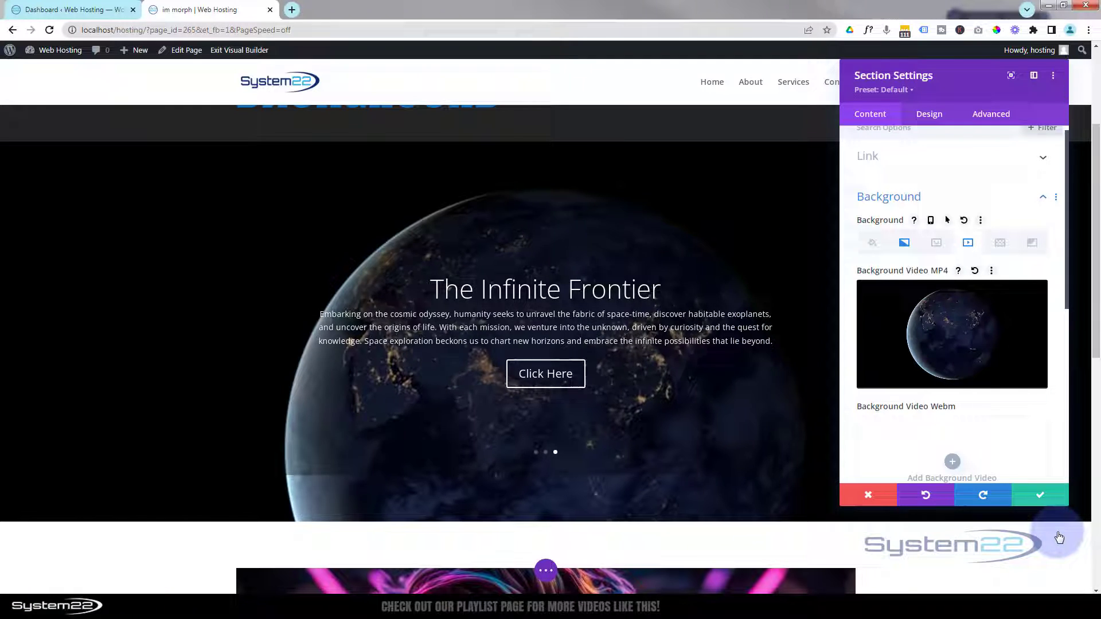
click(505, 239)
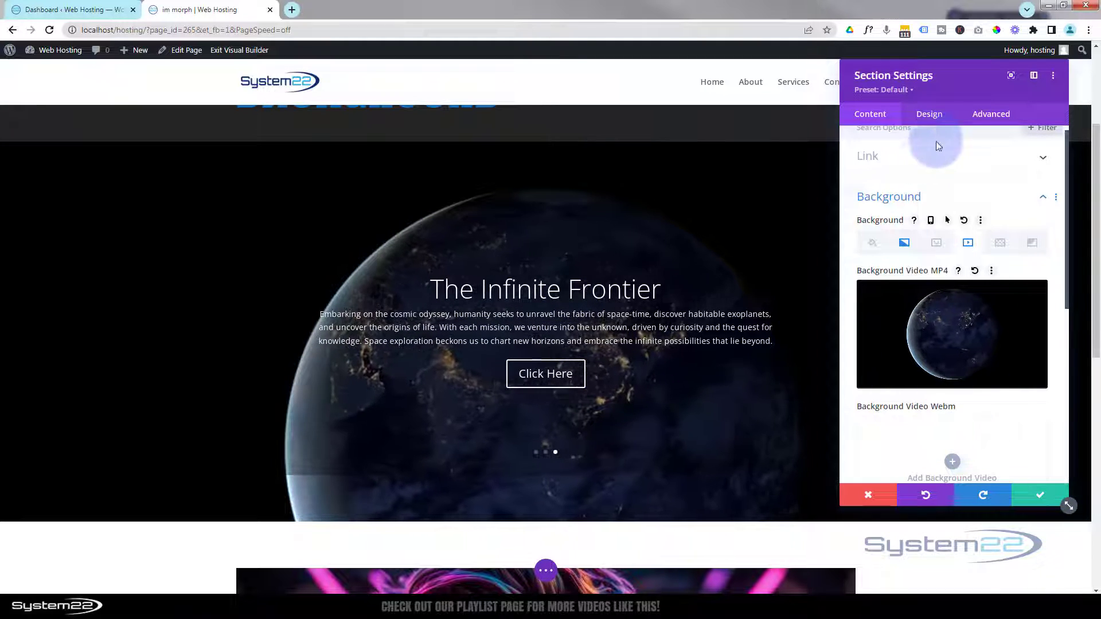
Set the section's top and bottom padding to 0px under Design > Spacing.
click(928, 114)
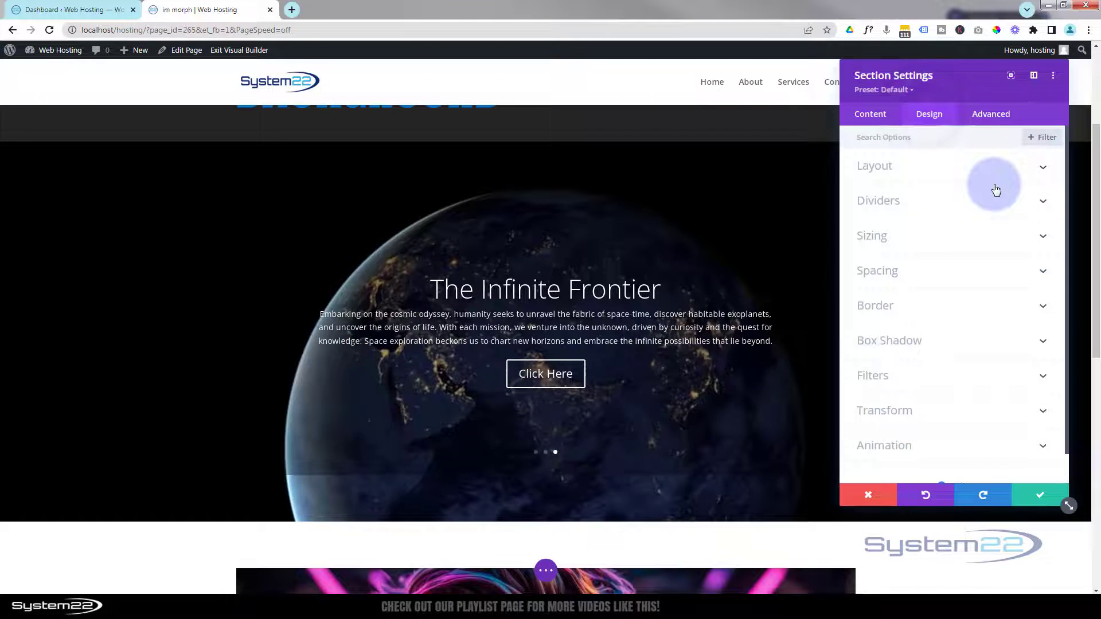
click(958, 274)
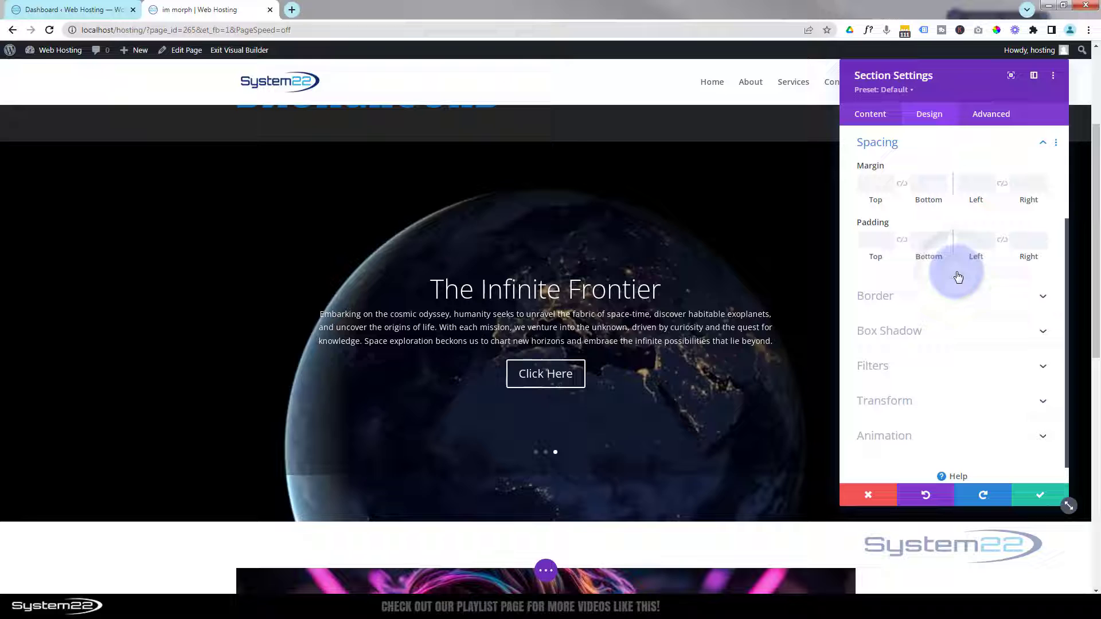
click(879, 241)
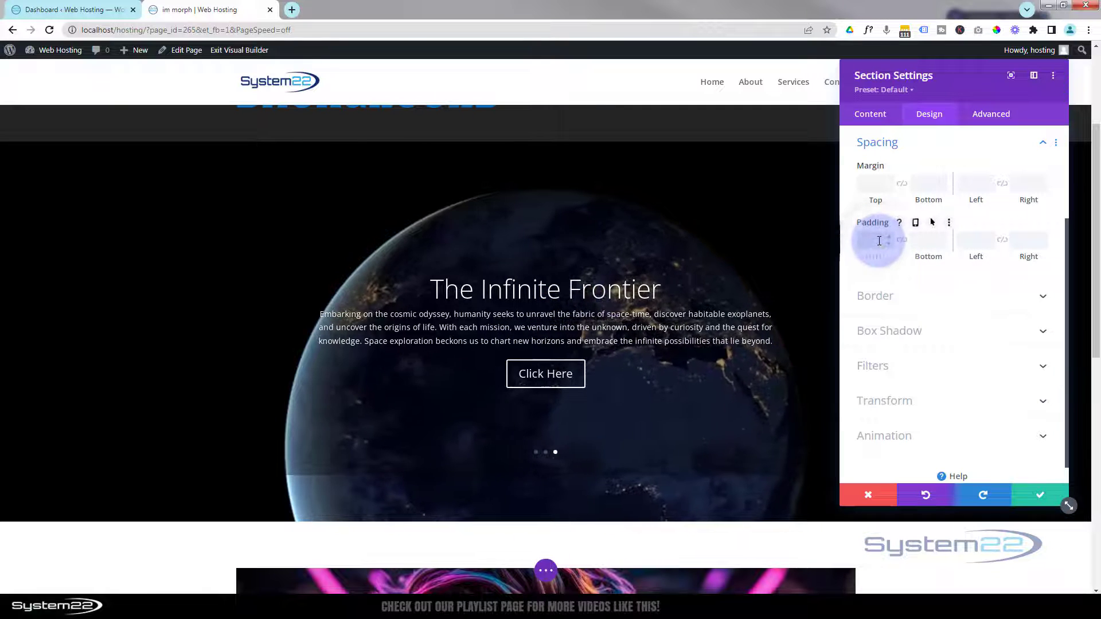
text(0)
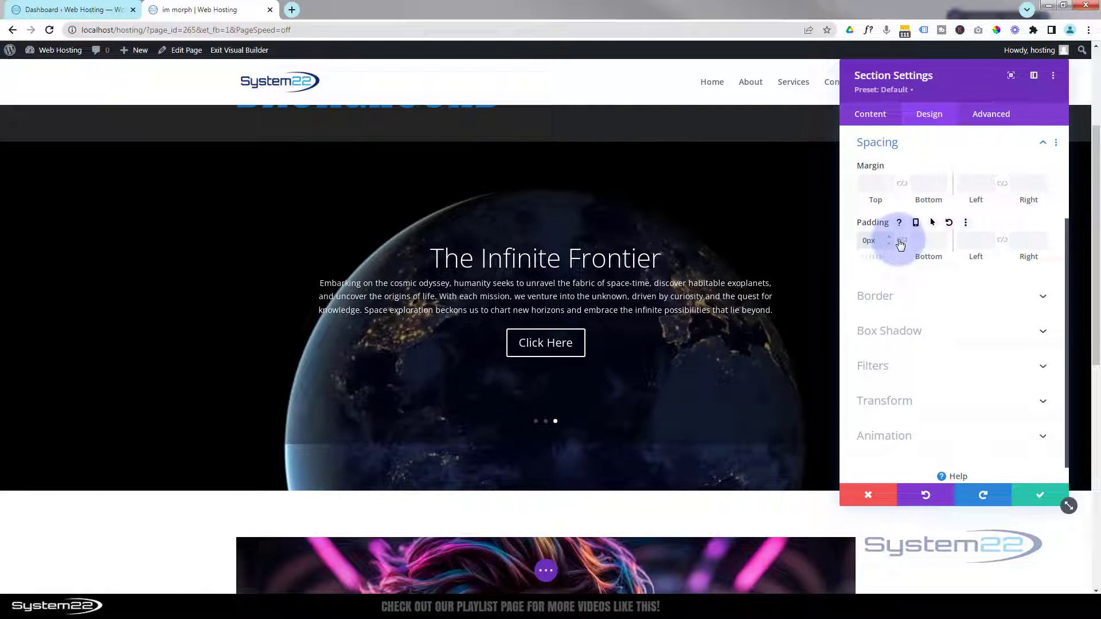
click(901, 241)
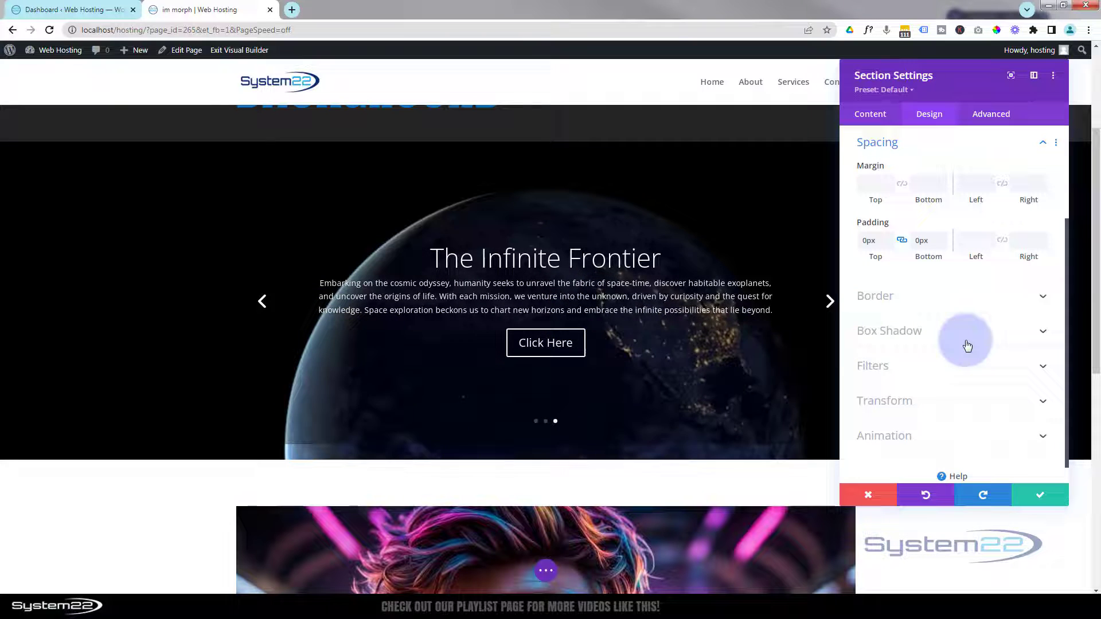
scroll(940, 312, up, 3)
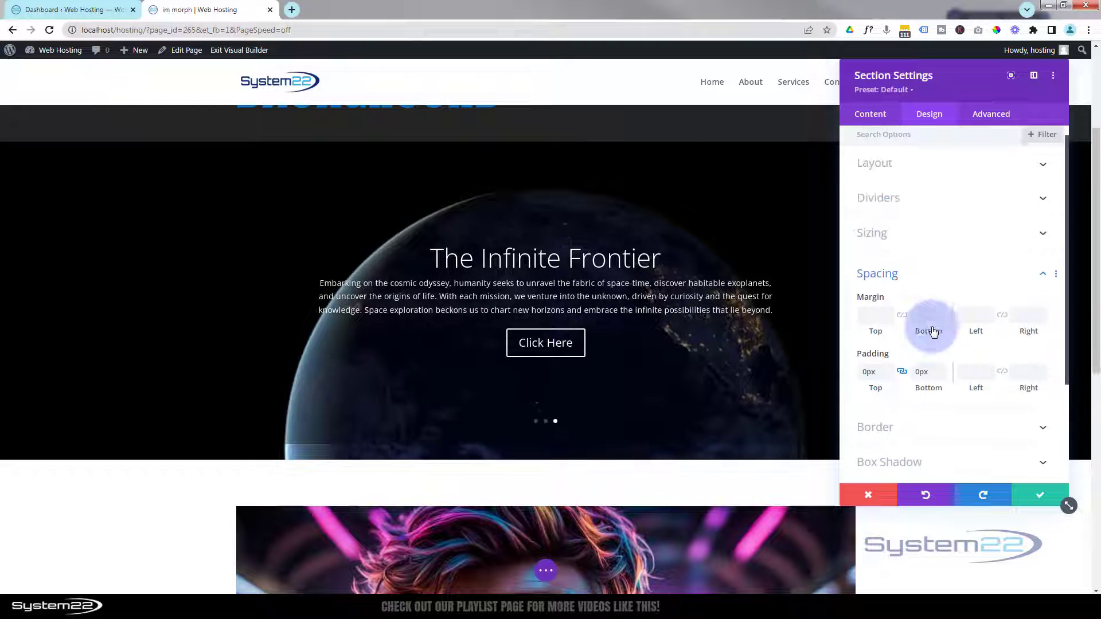
Clear the section's 100vh height so it reverts to auto, and save the section settings.
click(912, 244)
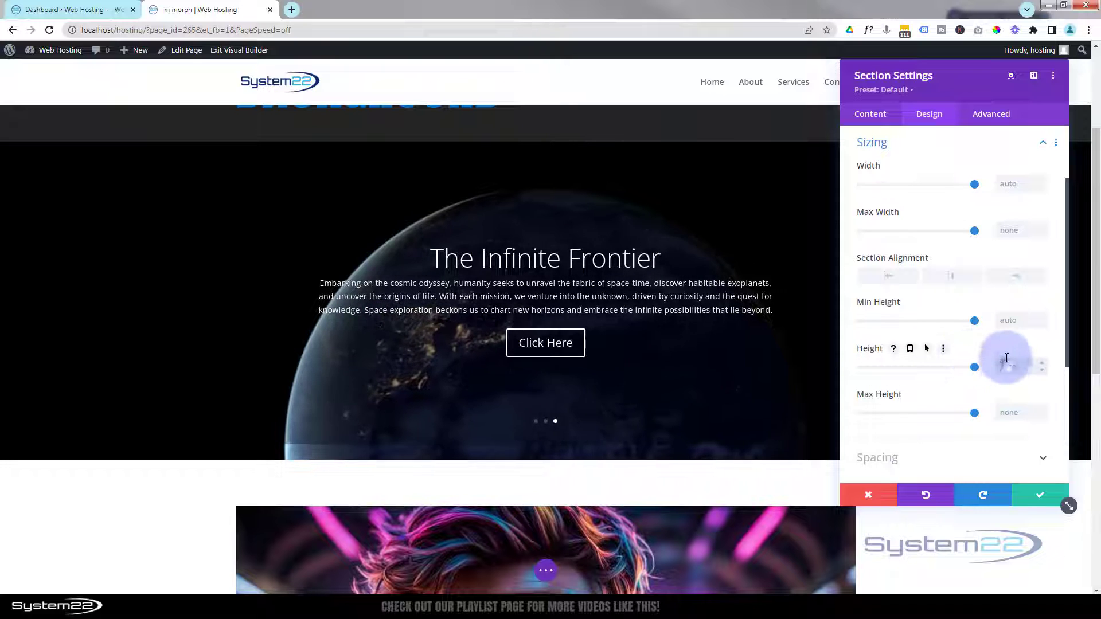
text(100vh)
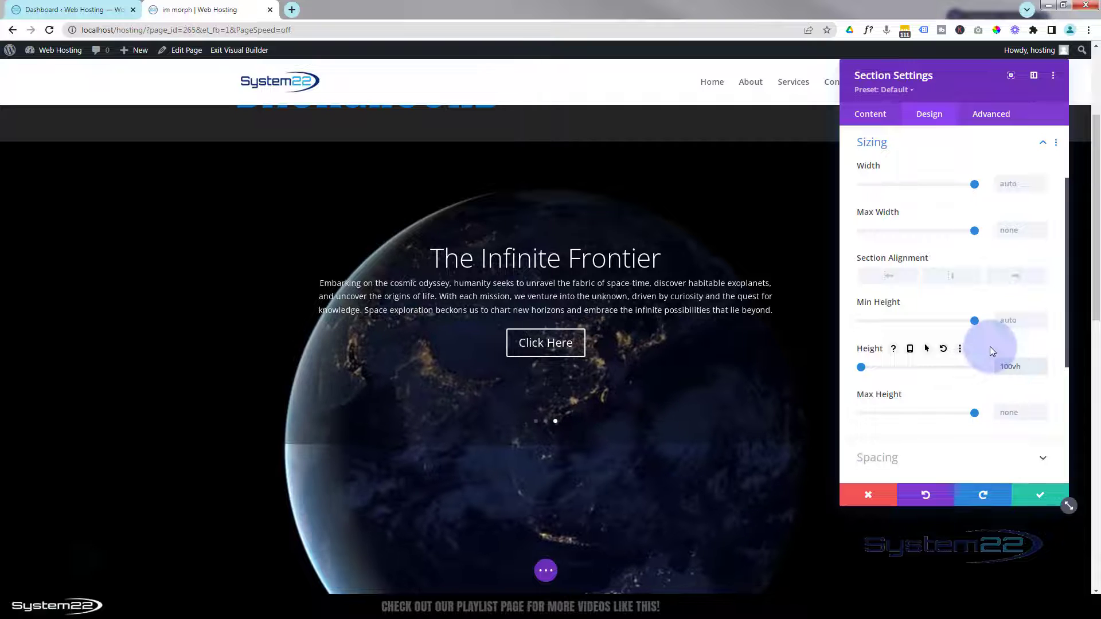
scroll(115, 217, down, 1)
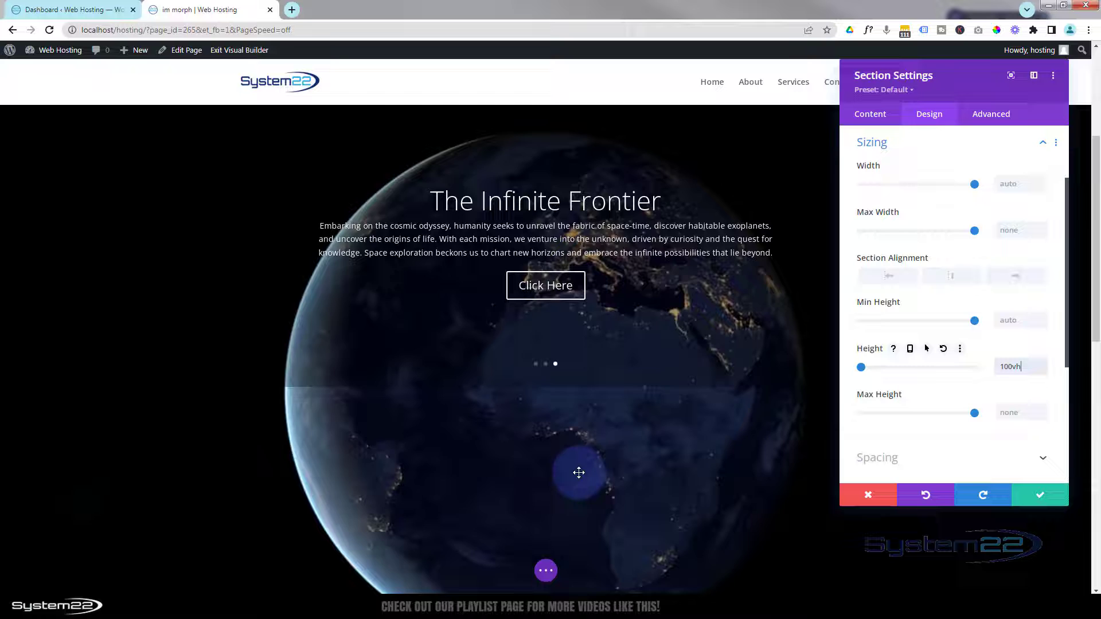
double_click(995, 368)
key(BackSpace)
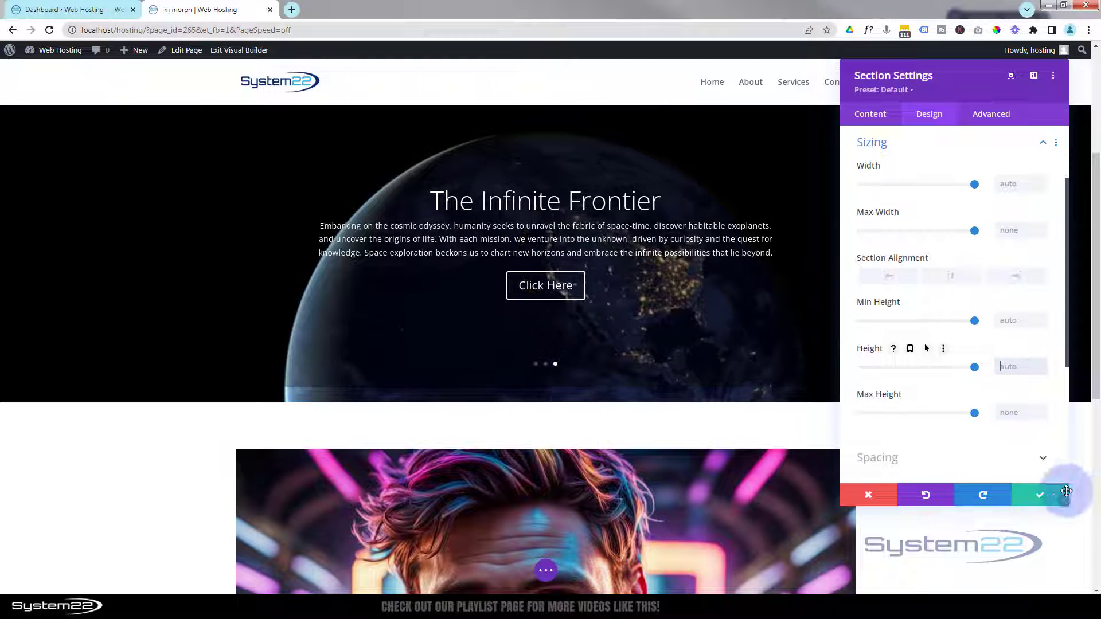
click(1041, 496)
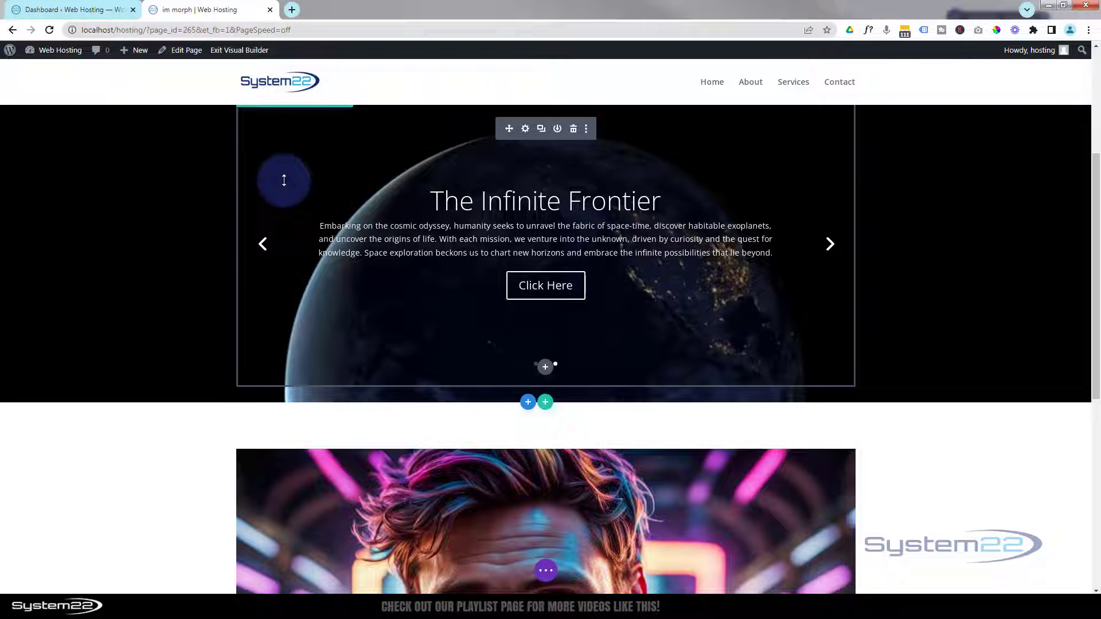
Set the slider row's top and bottom padding to 0px and save the row settings.
scroll(272, 137, up, 2)
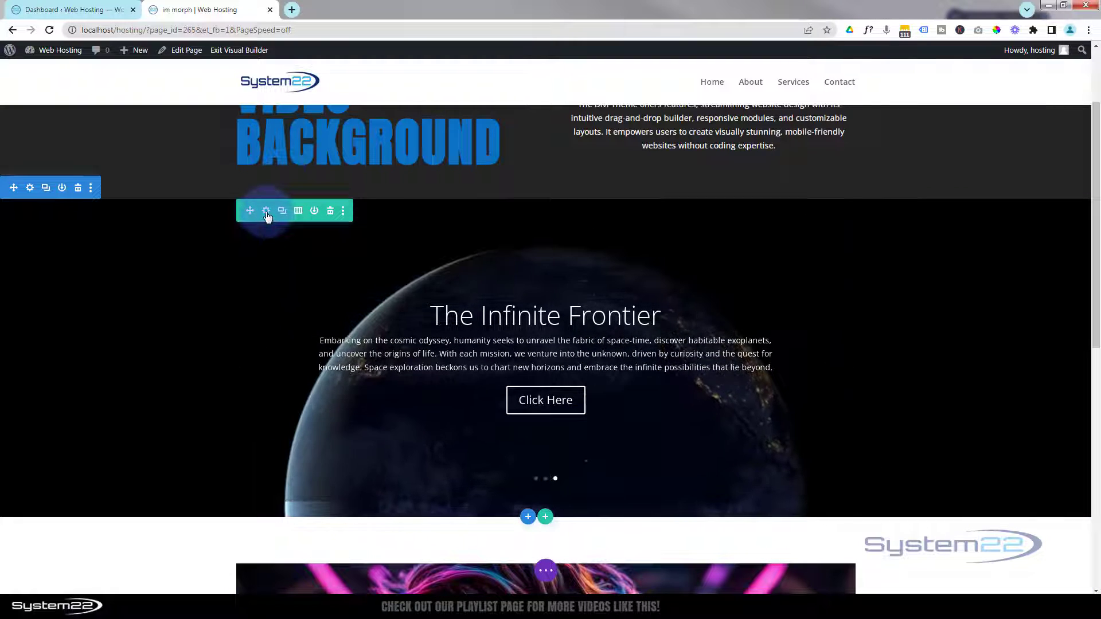
click(267, 210)
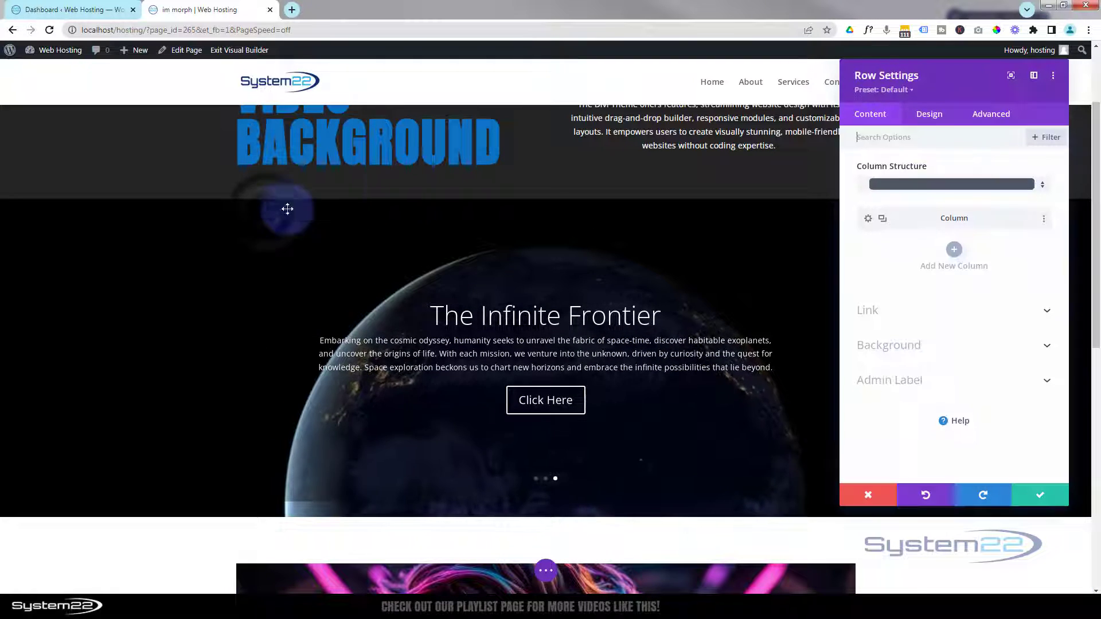
click(936, 121)
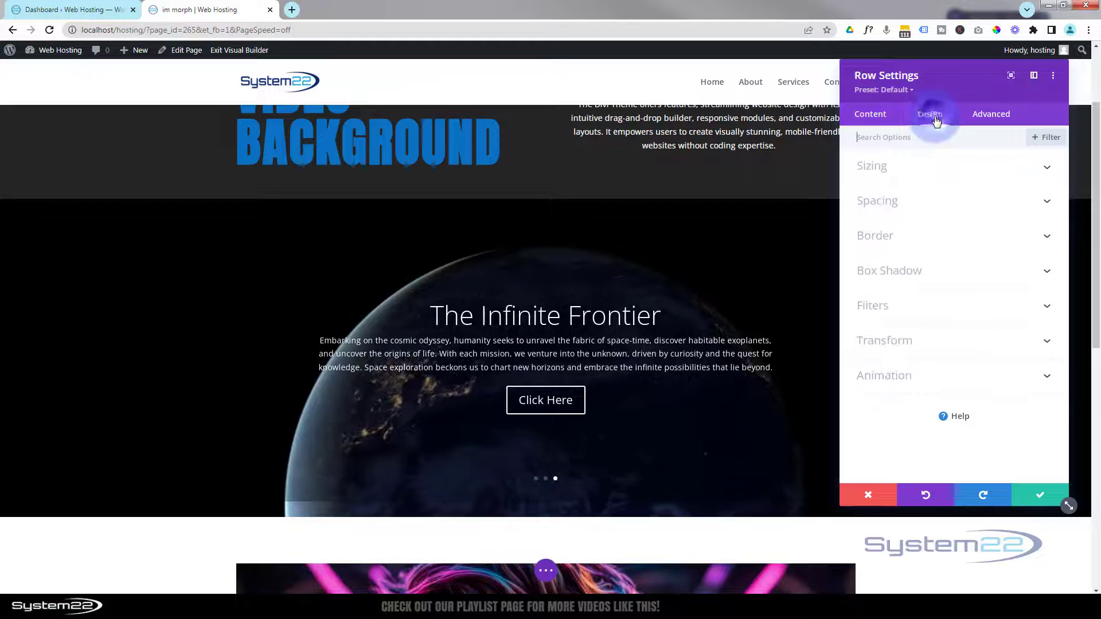
click(936, 202)
click(872, 242)
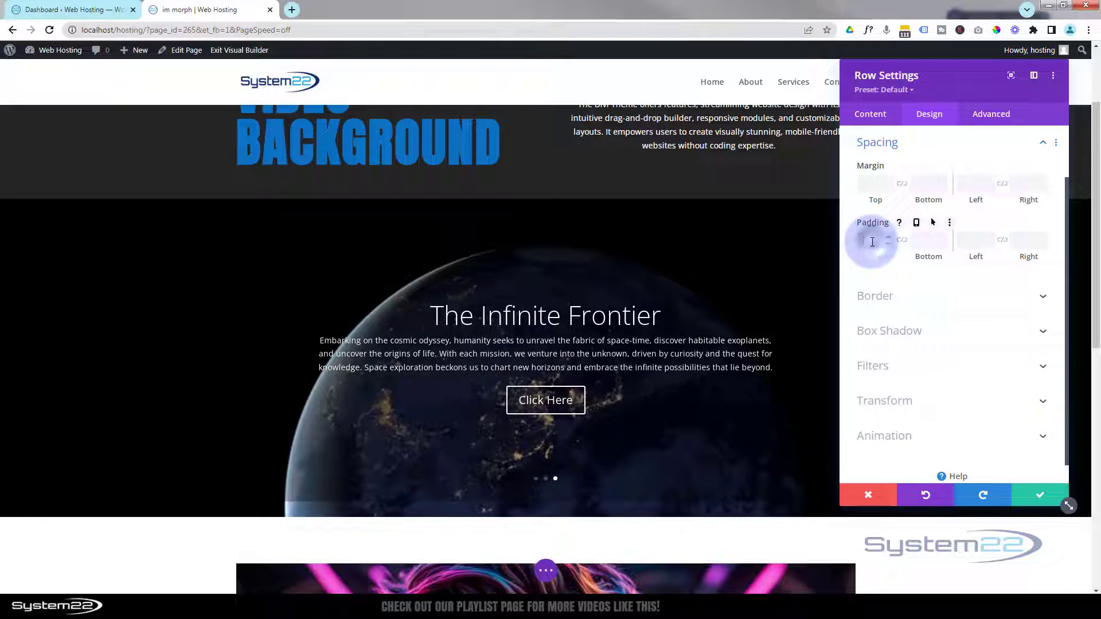
text(0px)
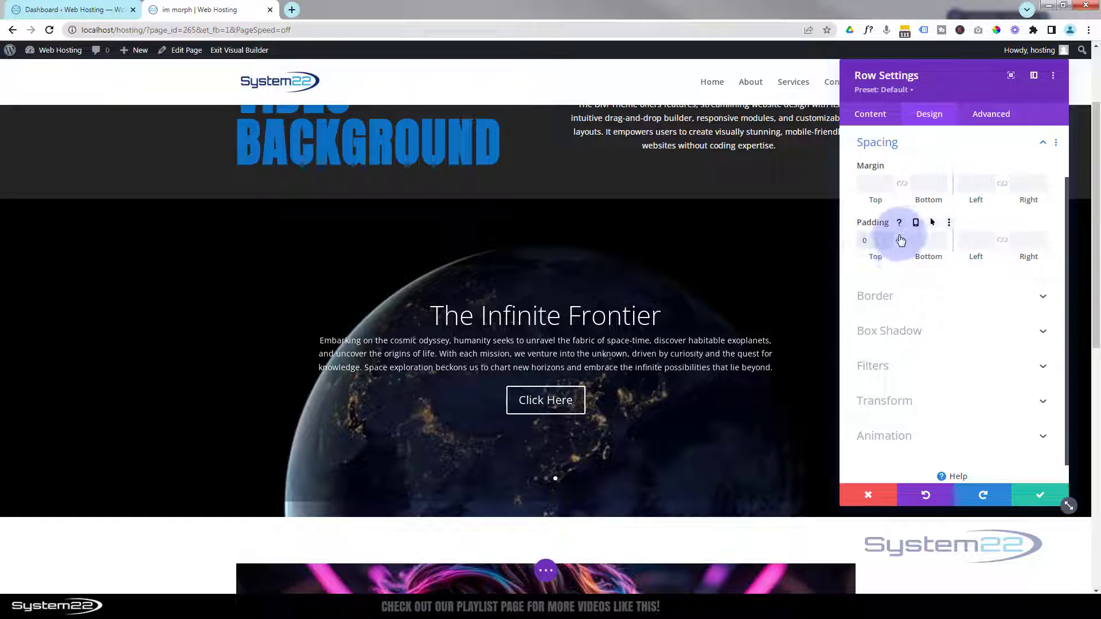
click(901, 241)
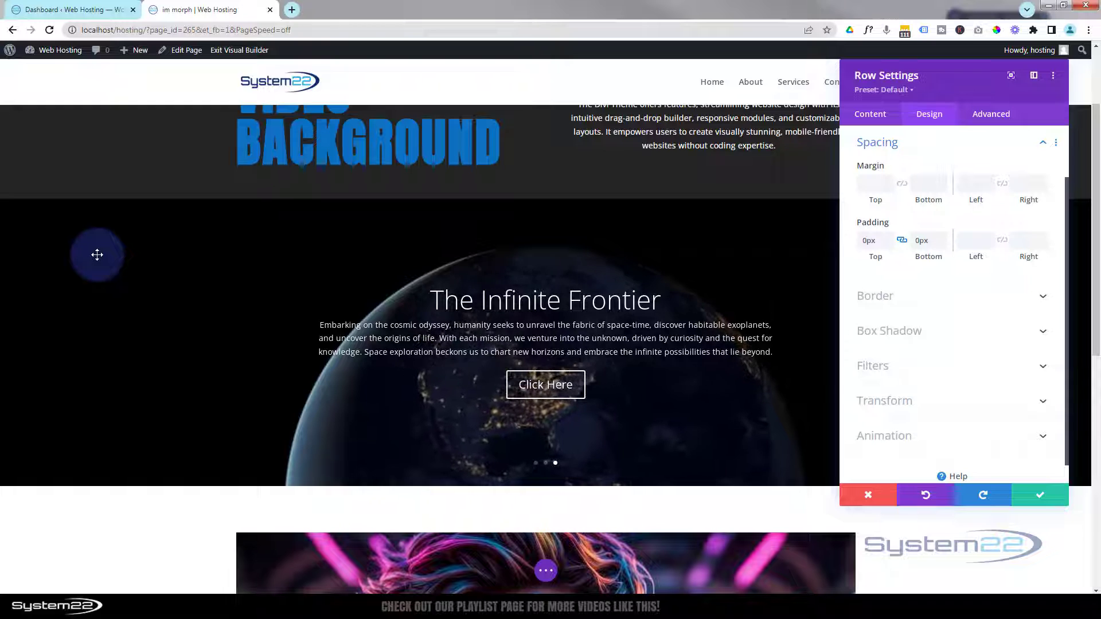
click(1041, 496)
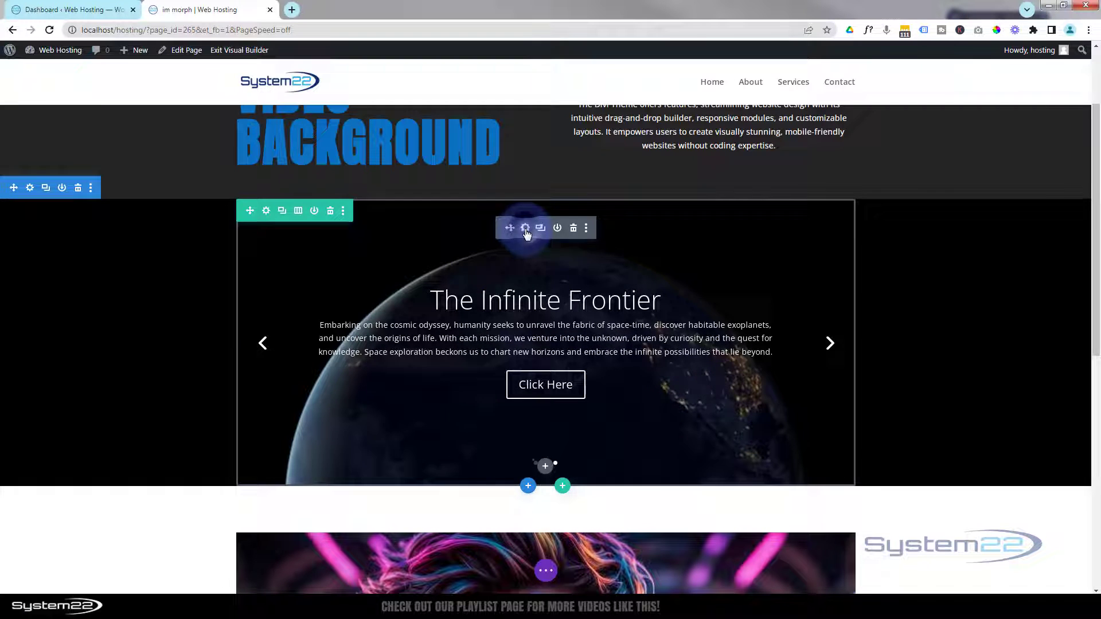
In the slider module's animation options, try the Fold style, then set it back to None.
click(525, 228)
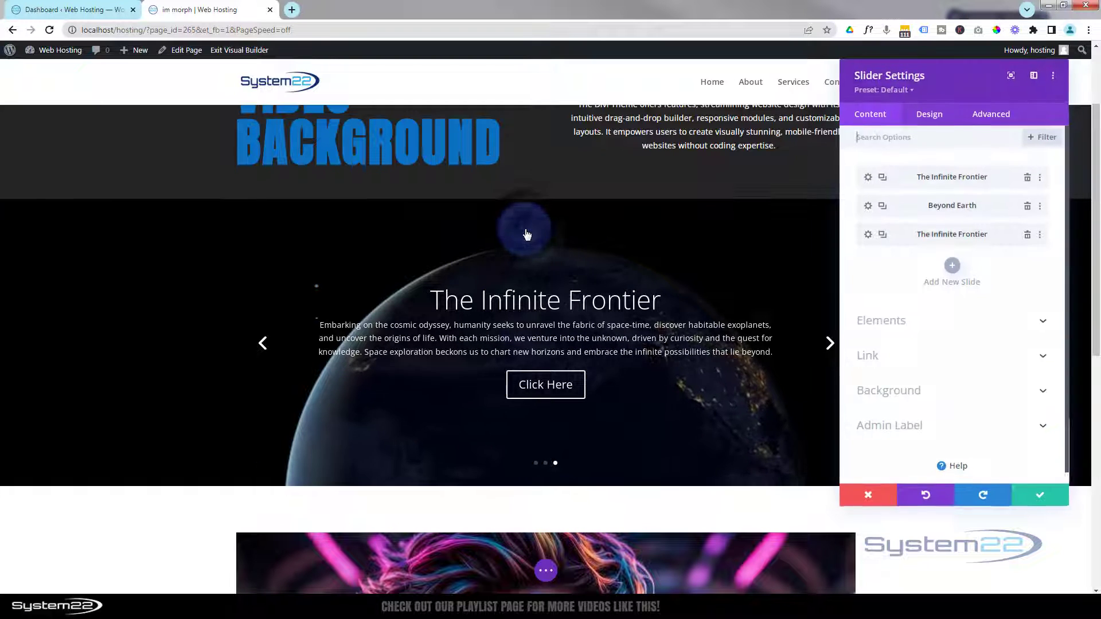
click(936, 121)
scroll(956, 239, down, 1)
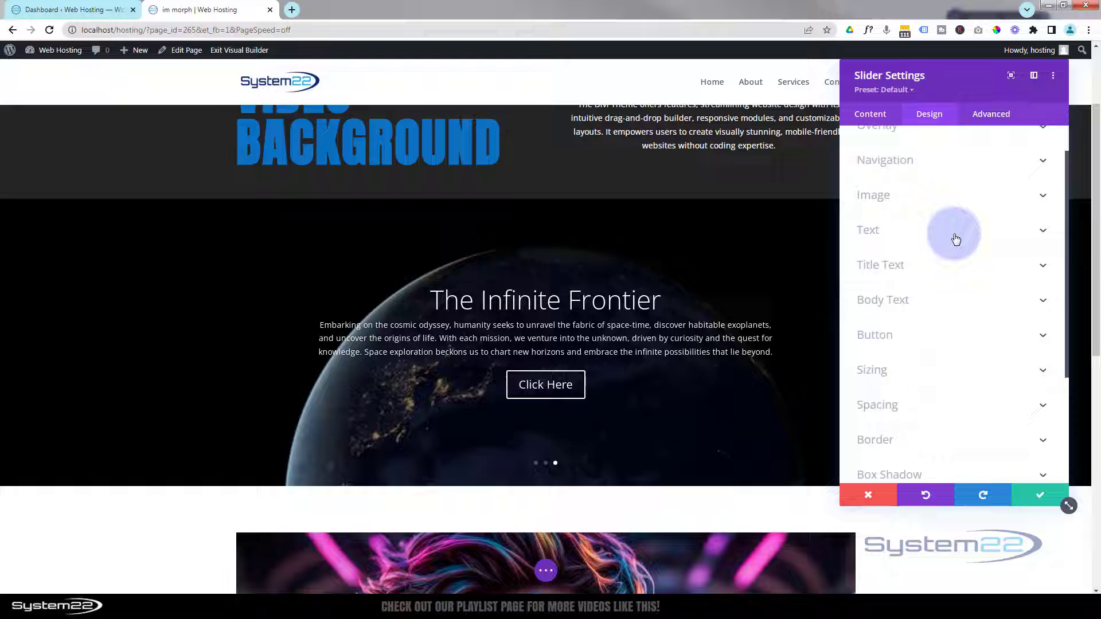
scroll(953, 236, down, 3)
click(949, 417)
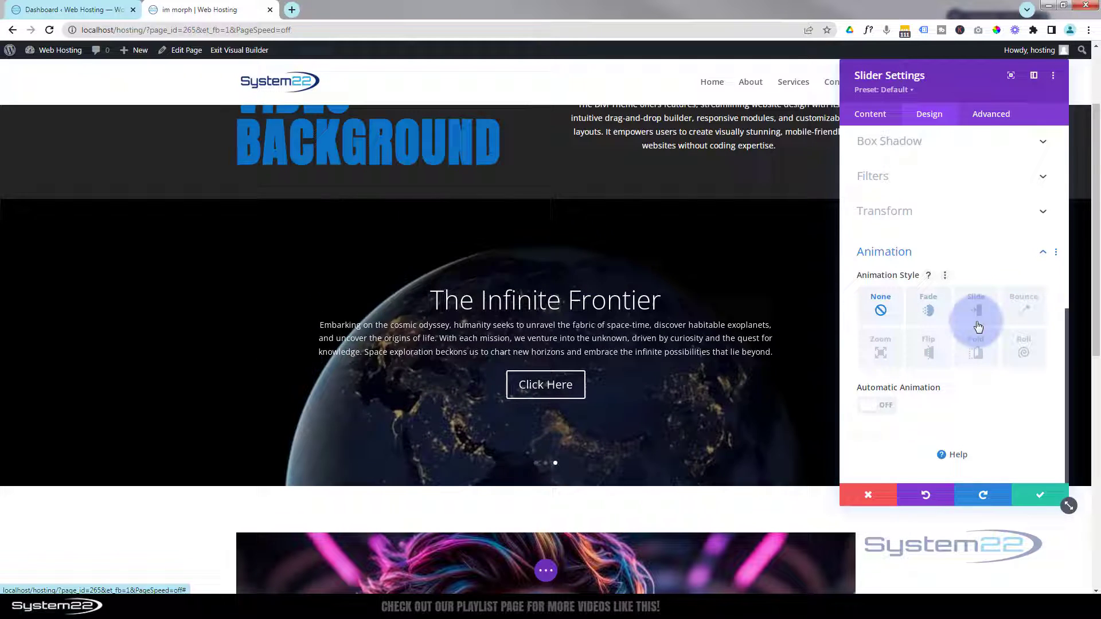
click(977, 357)
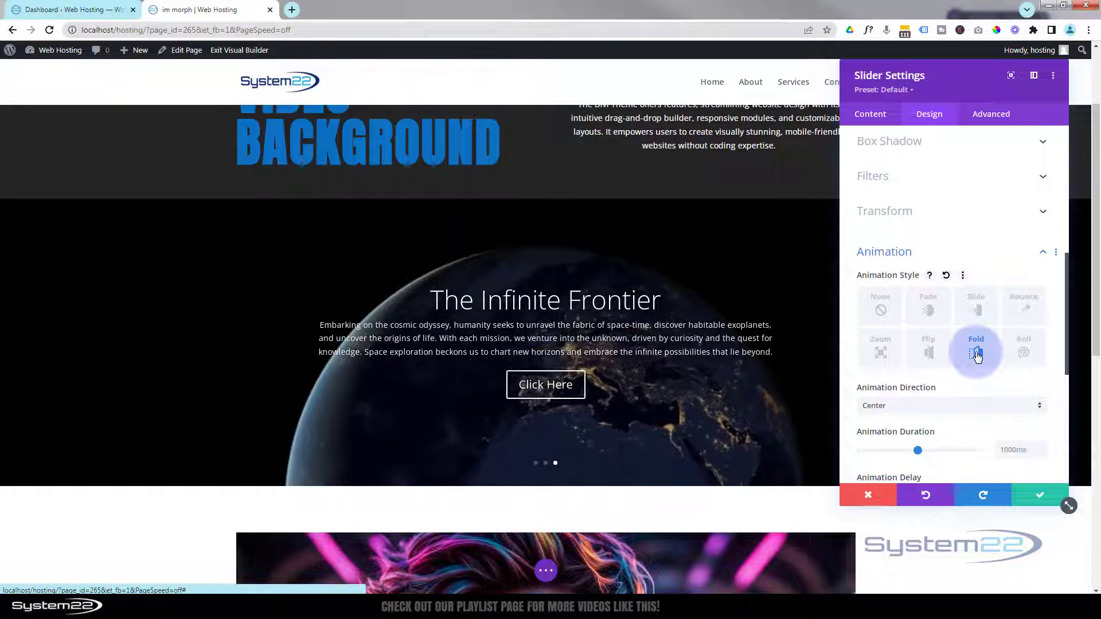
click(881, 311)
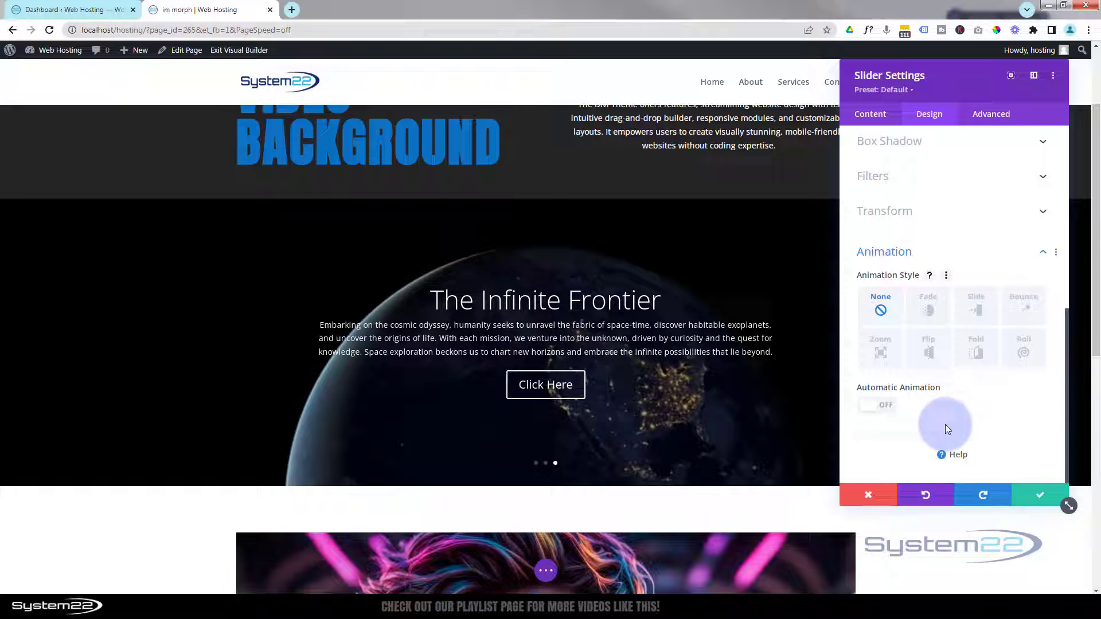
scroll(945, 424, up, 10)
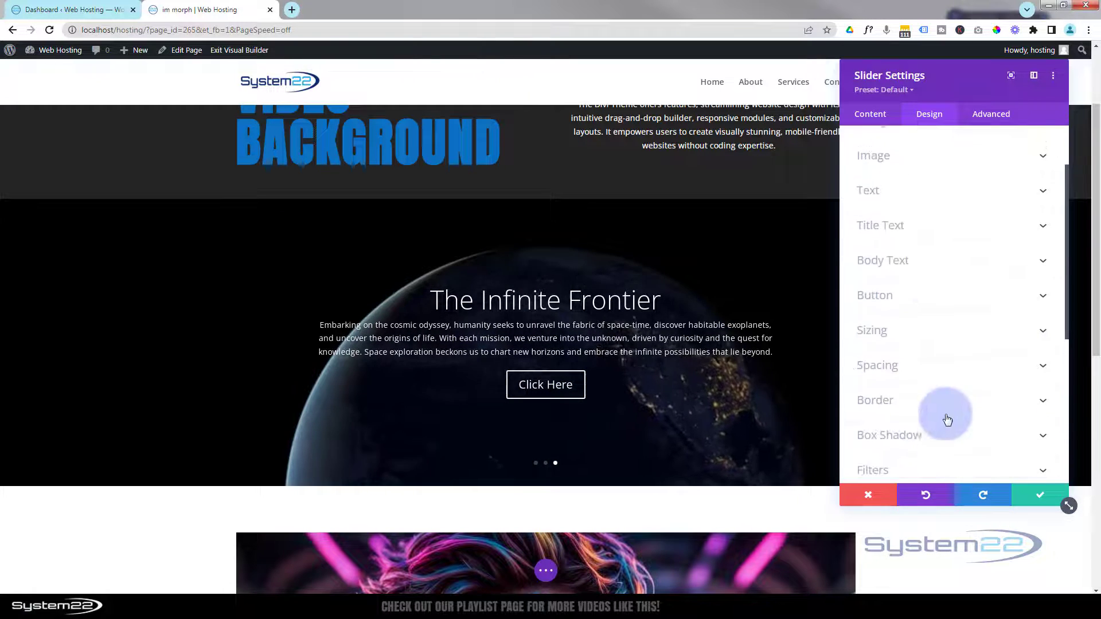
Open the first slide, The Infinite Frontier, and view its Design options.
click(879, 118)
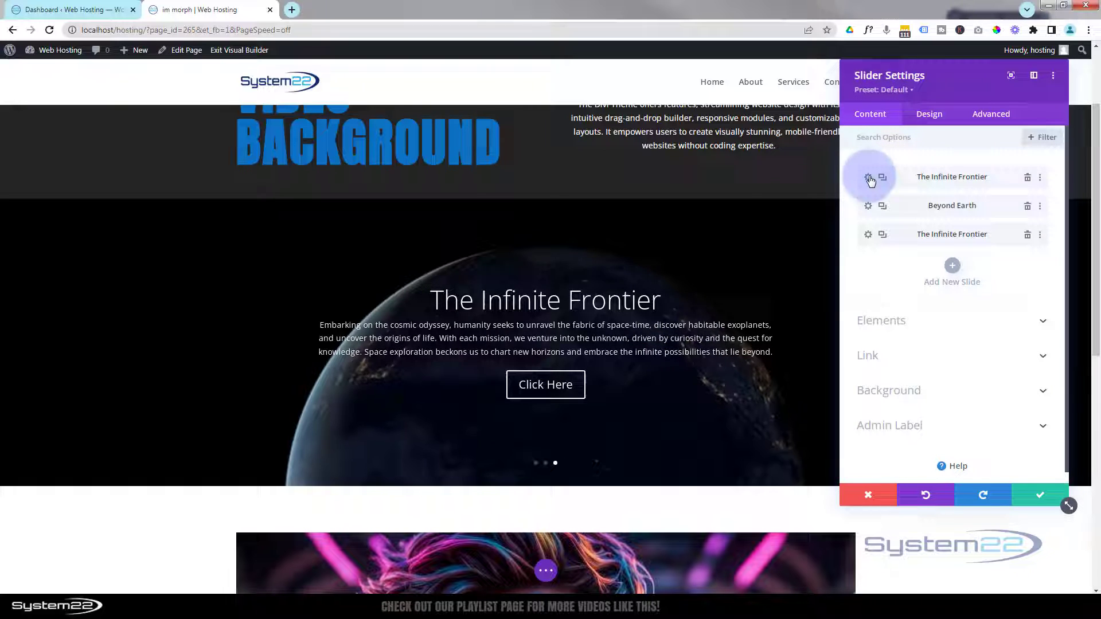
click(868, 178)
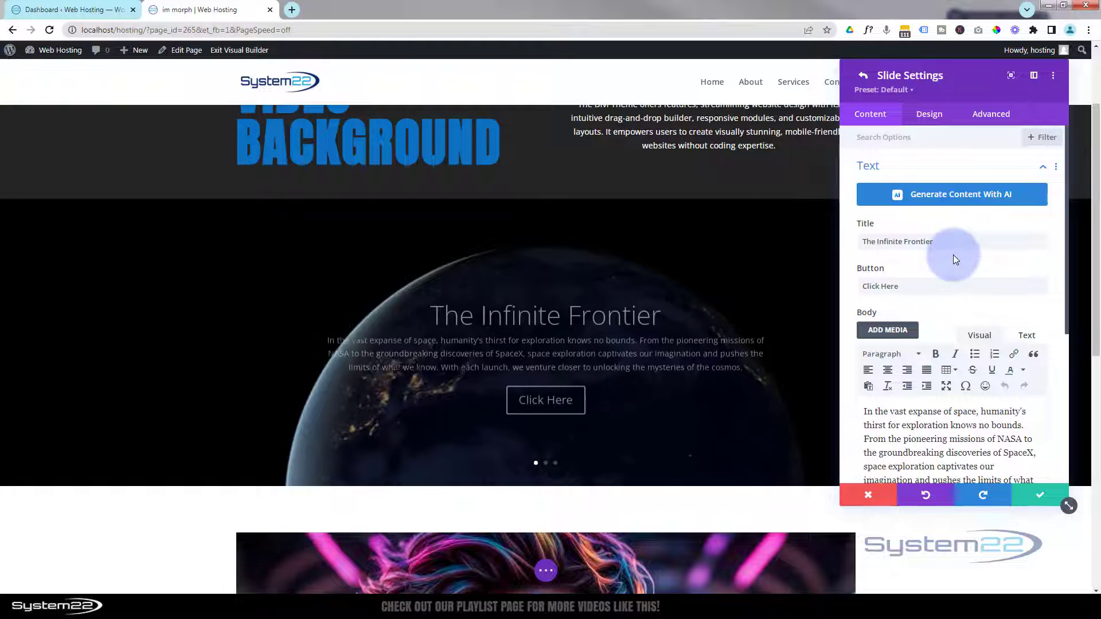
click(928, 114)
scroll(948, 228, down, 3)
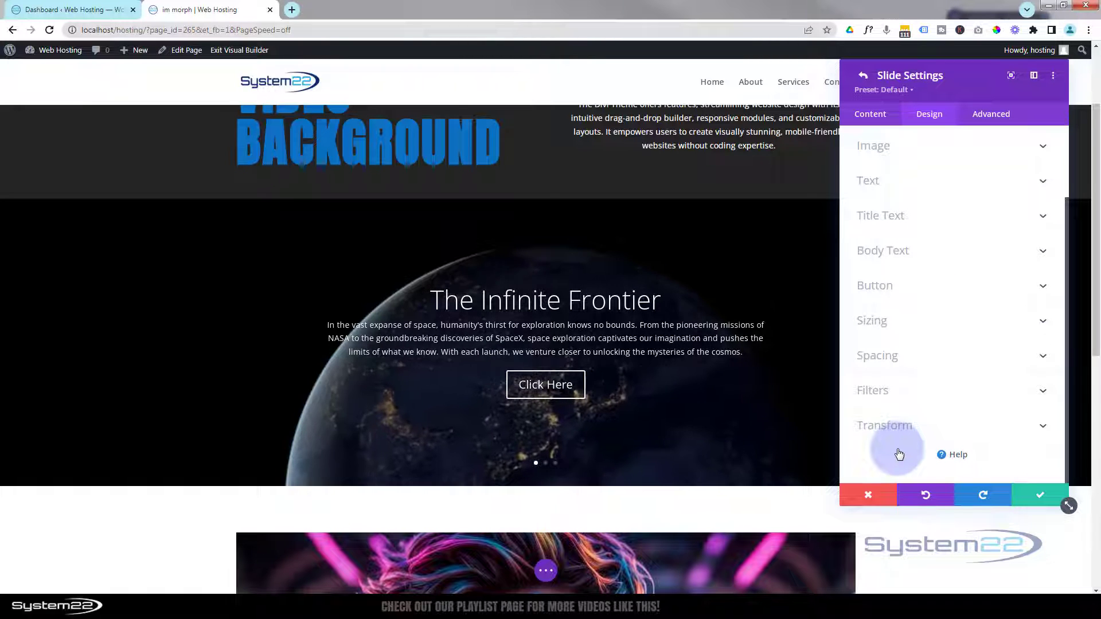
Save the slide and switch on the slider's Automatic Animation.
click(1040, 498)
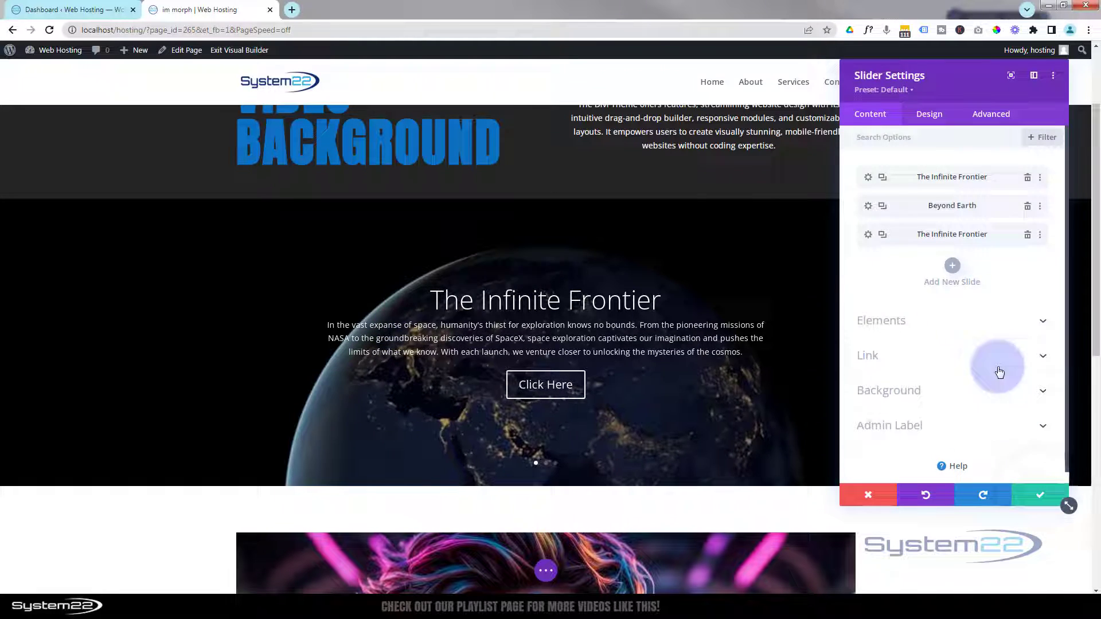
click(930, 114)
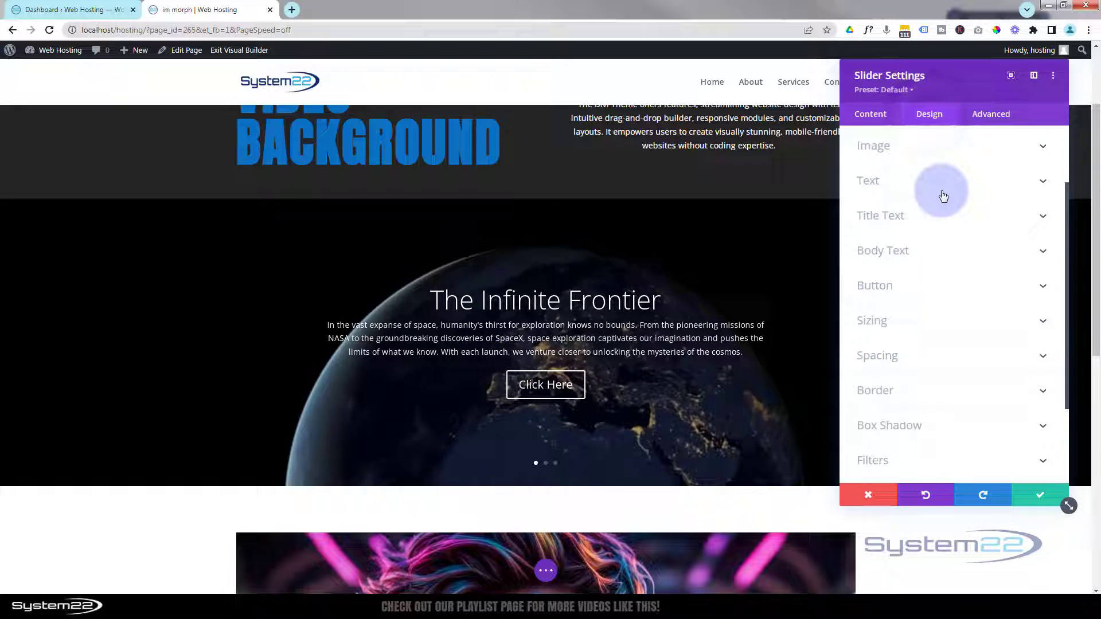
scroll(941, 191, down, 3)
click(943, 416)
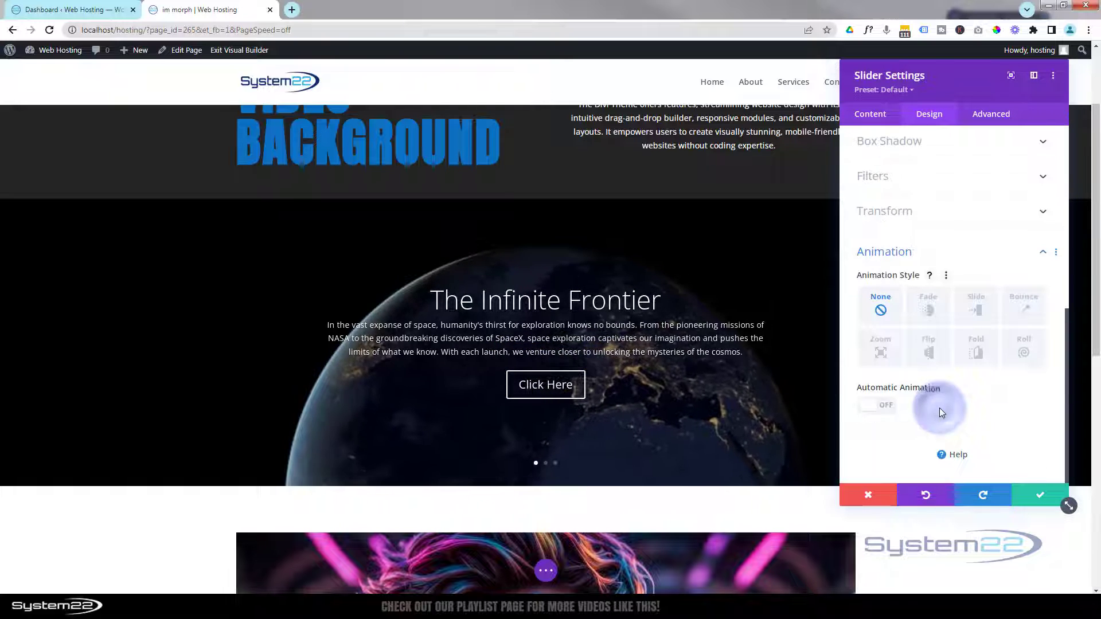
click(884, 408)
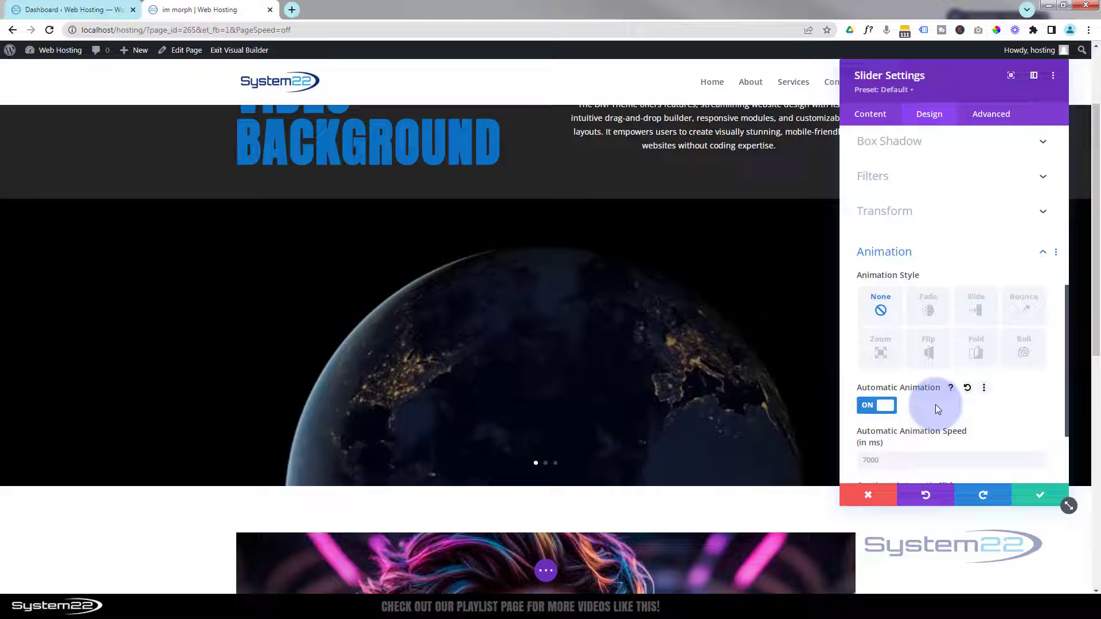
Set the automatic animation speed to 5000 ms.
scroll(934, 401, down, 2)
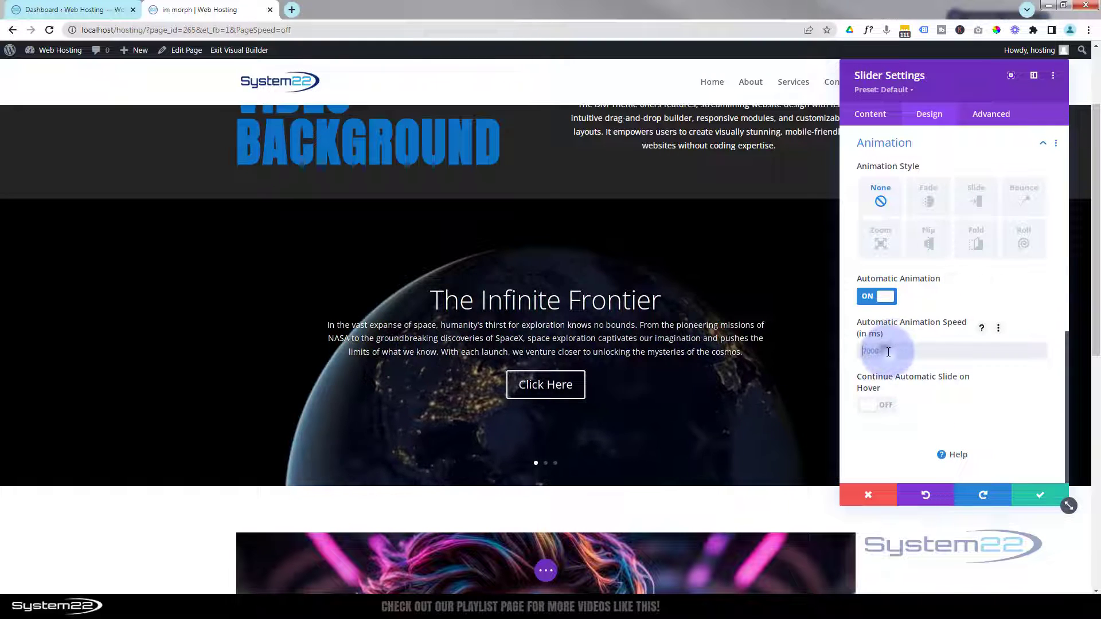
click(974, 302)
text(50000)
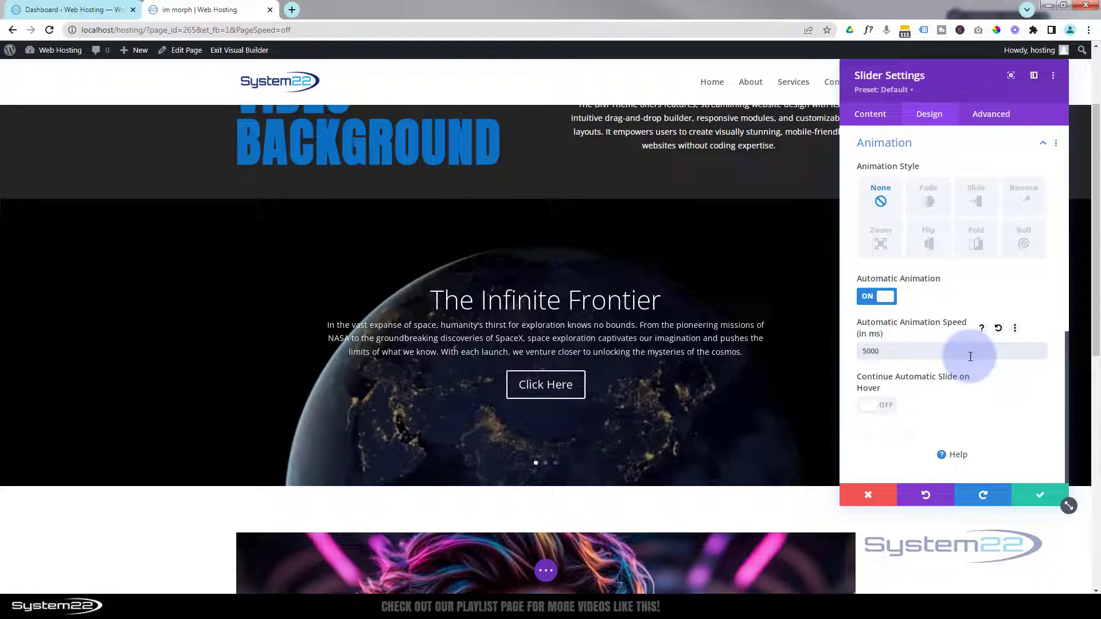
click(884, 411)
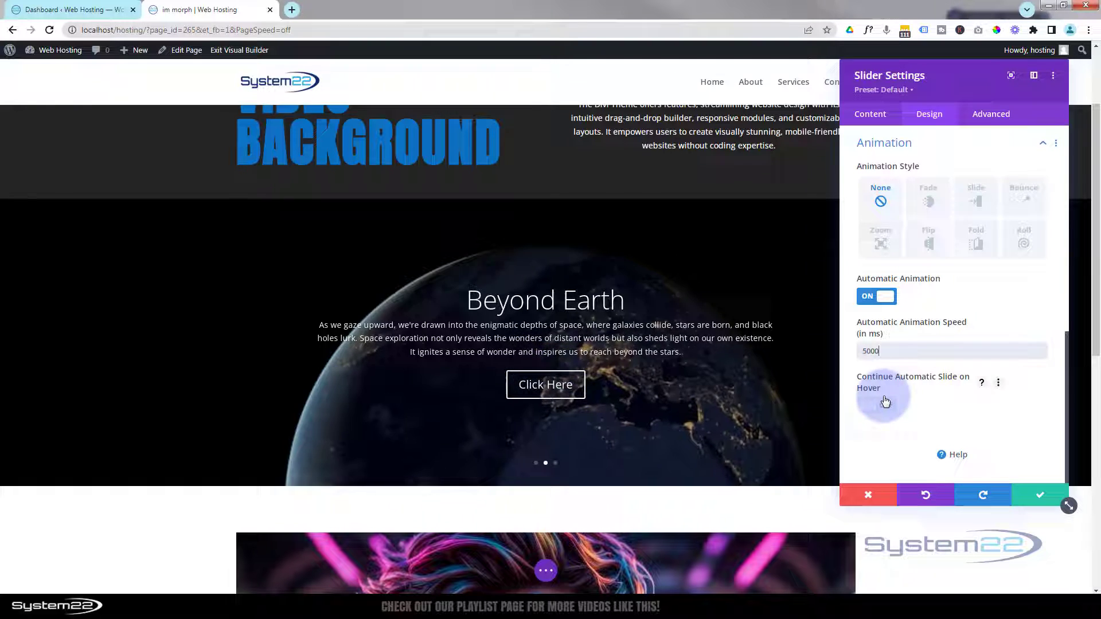
Save the slider settings and exit the Visual Builder to the live page.
click(1026, 497)
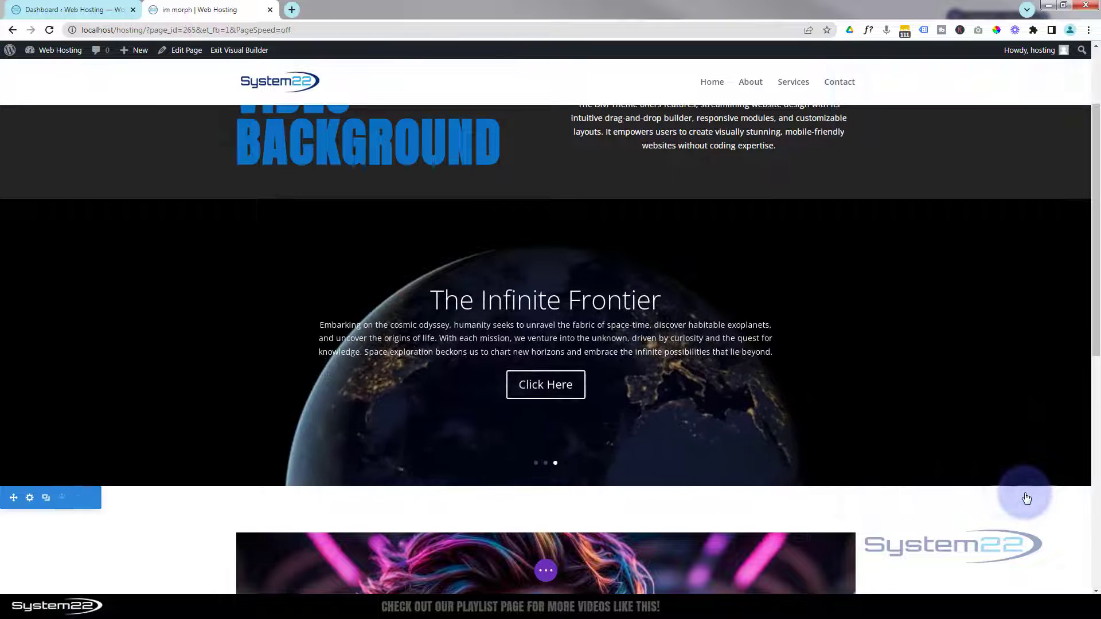
click(545, 571)
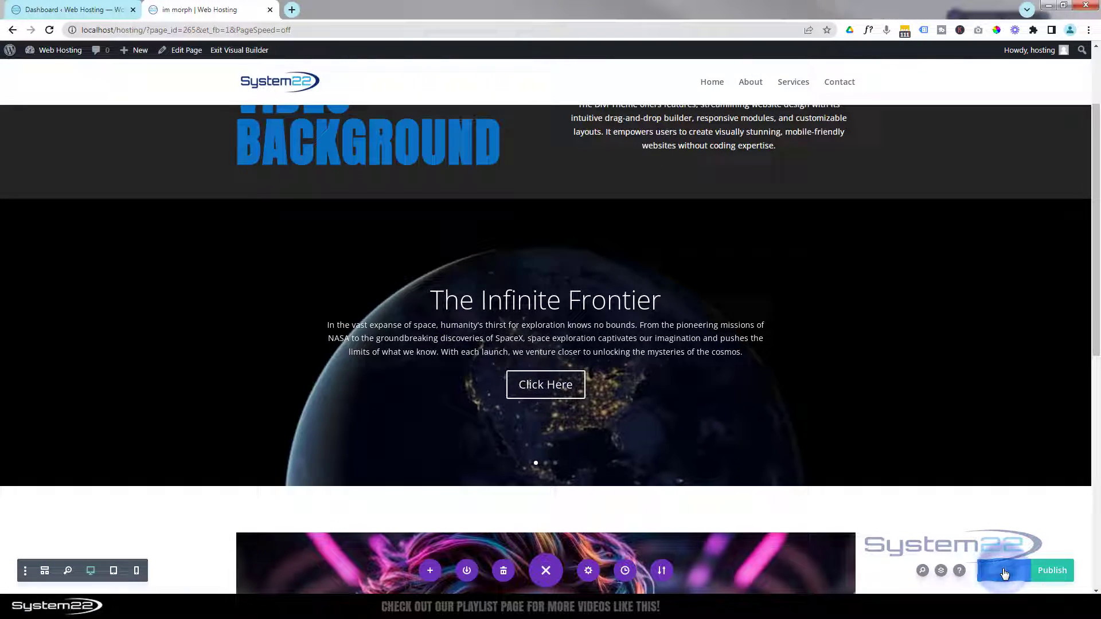
click(244, 52)
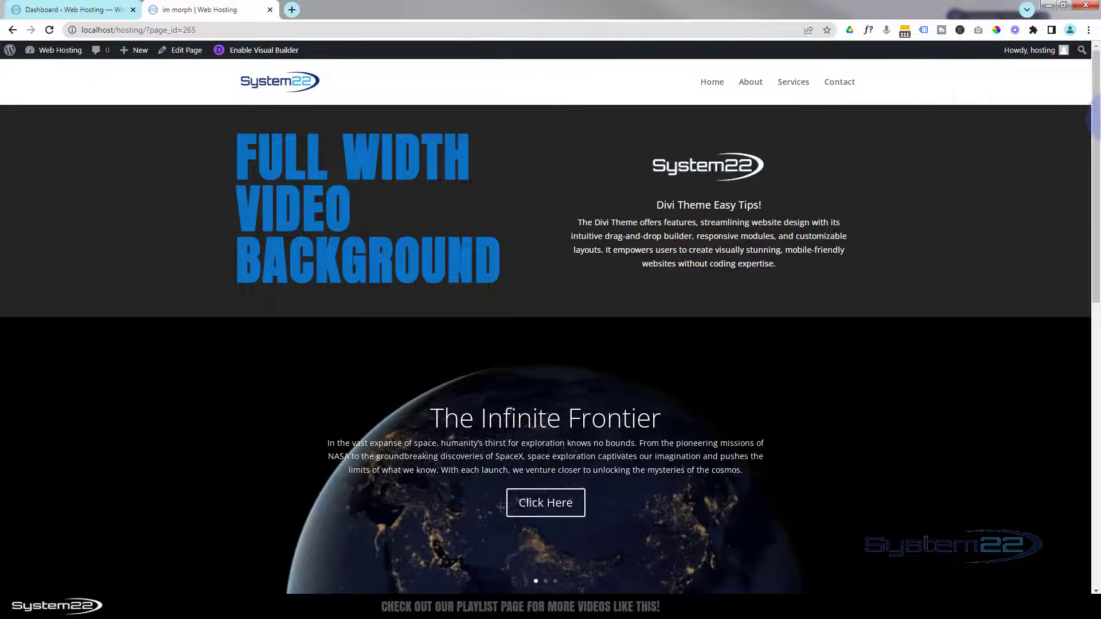
Step through the live slider: Beyond Earth, The Infinite Frontier, then the third slide.
drag(1095, 120, 1096, 215)
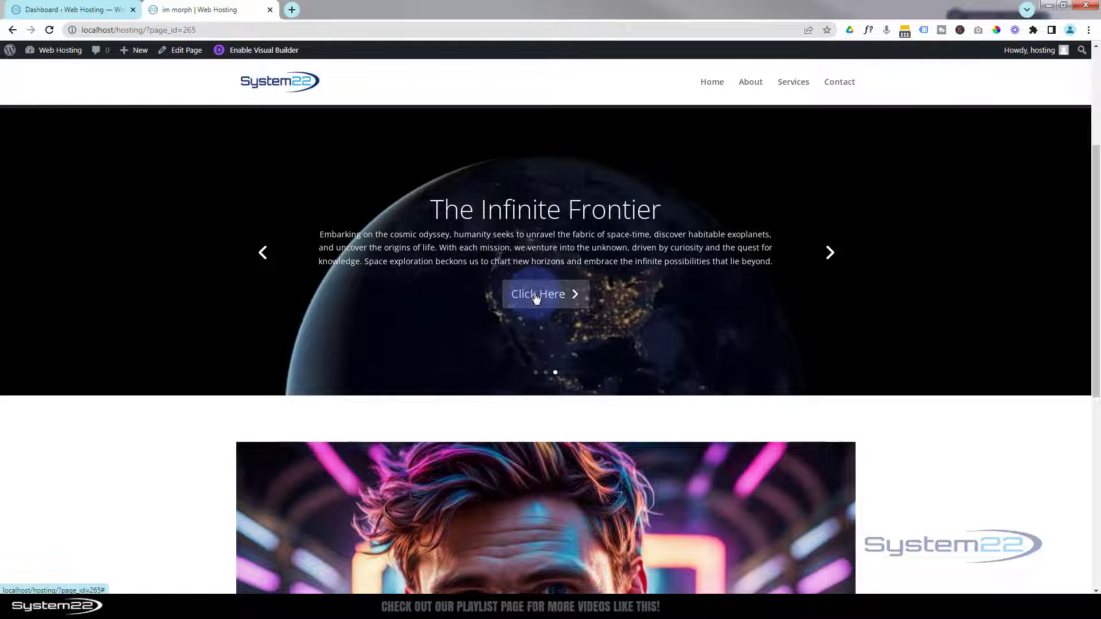
click(547, 375)
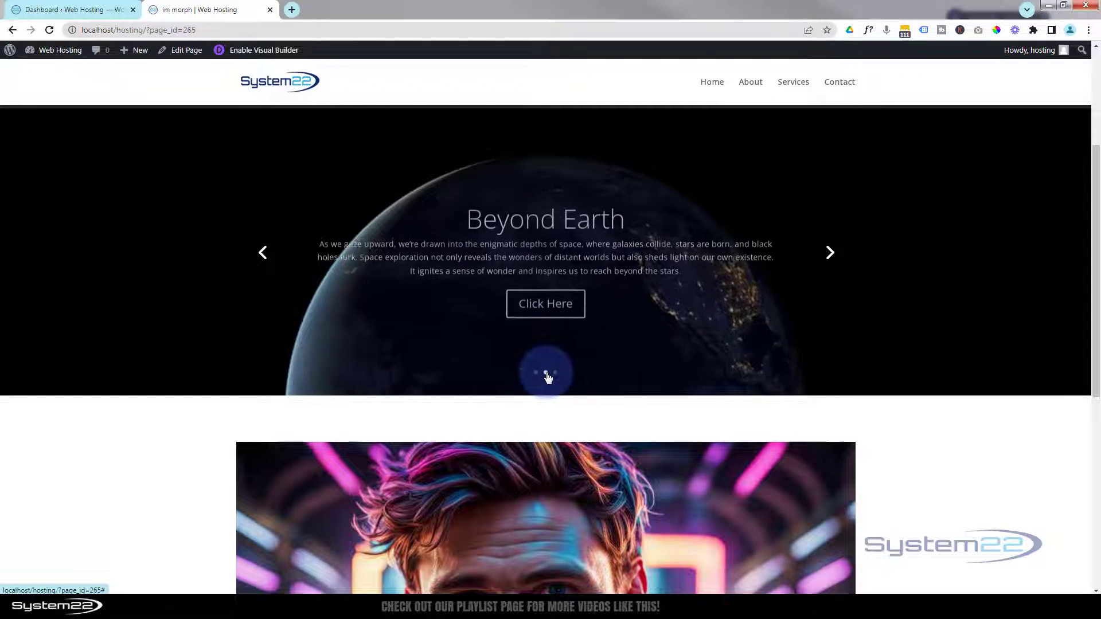
click(264, 258)
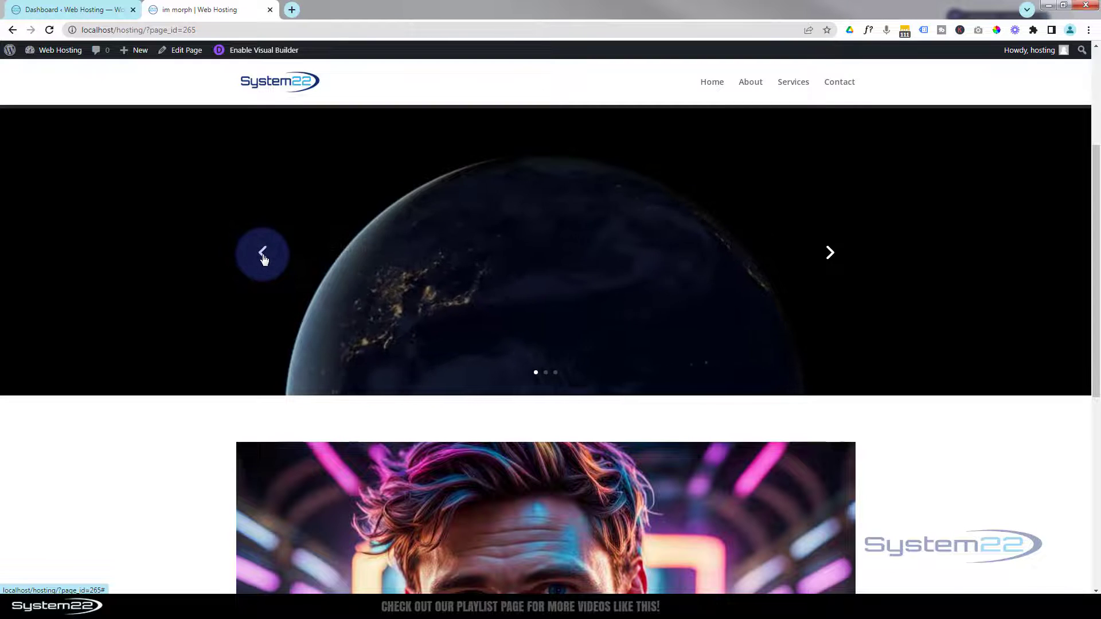
click(263, 255)
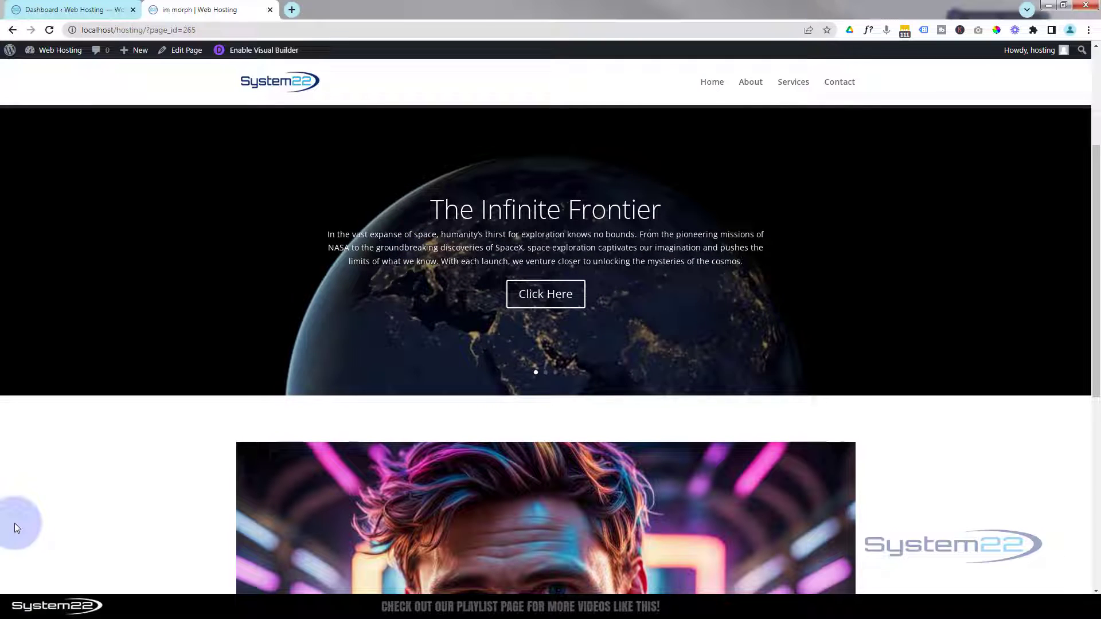
mouse_move(362, 335)
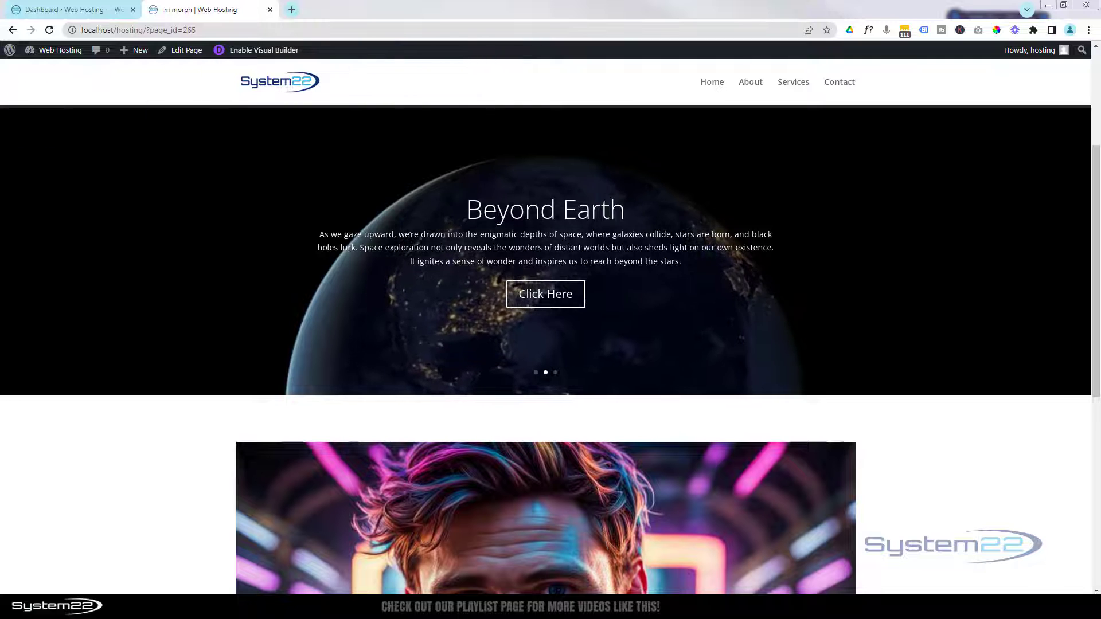
Merge the Pexels window into the main browser and check the Videos result-type dropdown.
key(alt+Tab)
drag(590, 9, 802, 15)
drag(423, 19, 354, 10)
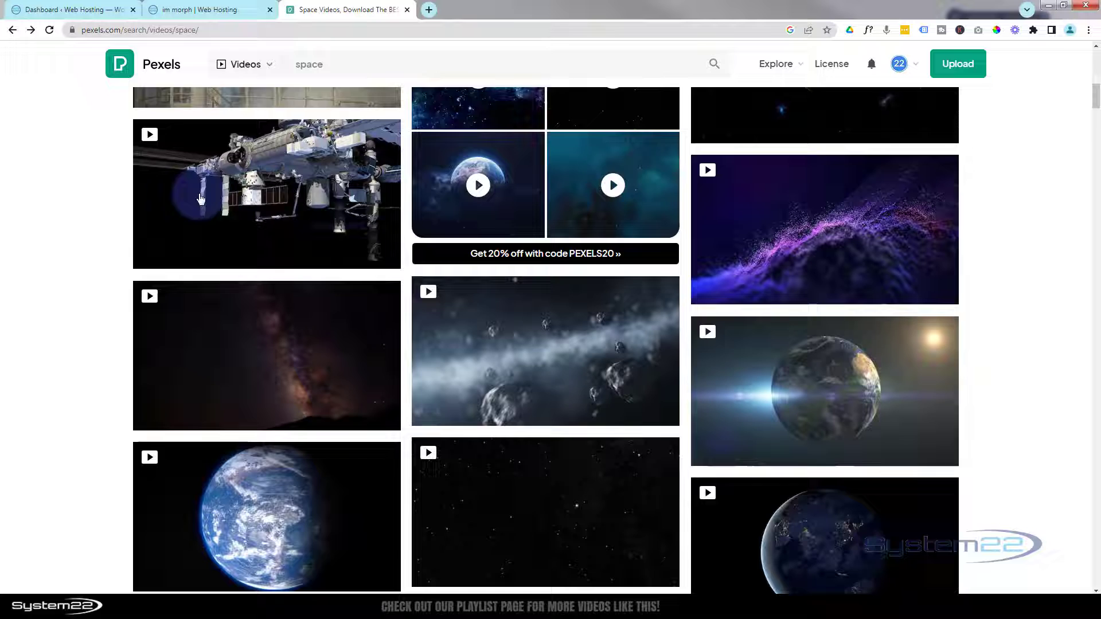
scroll(200, 220, up, 10)
scroll(200, 220, up, 3)
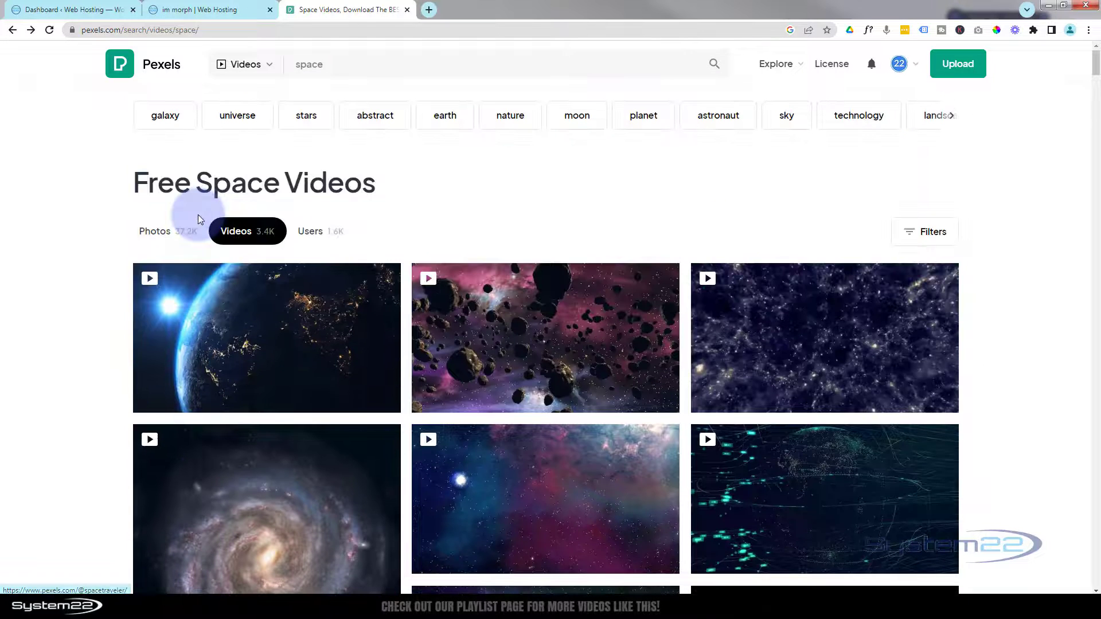
click(242, 64)
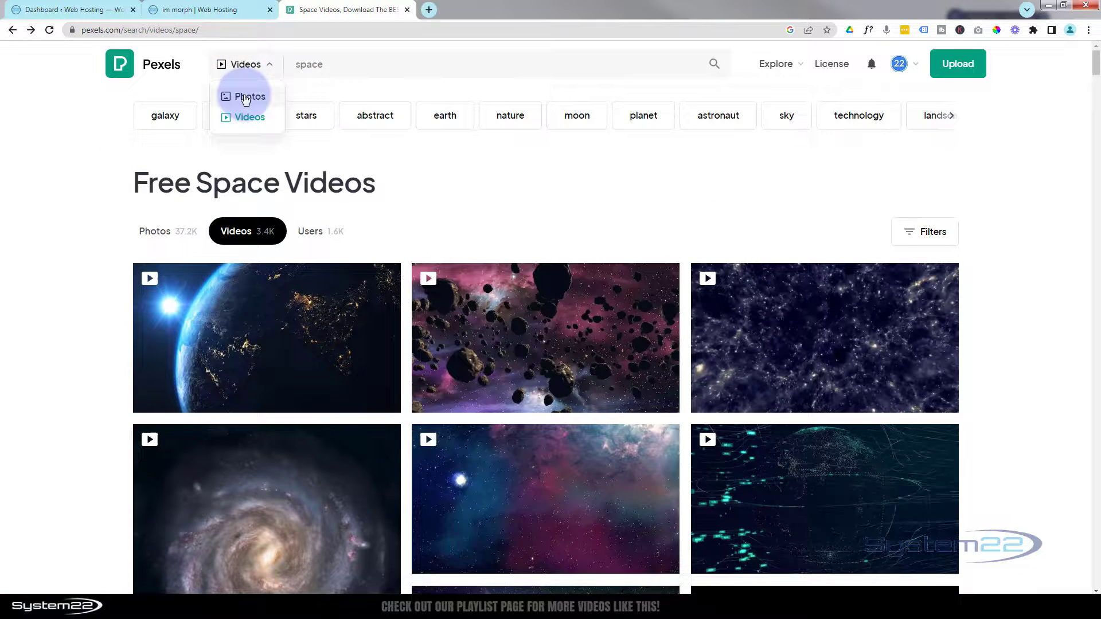
click(495, 157)
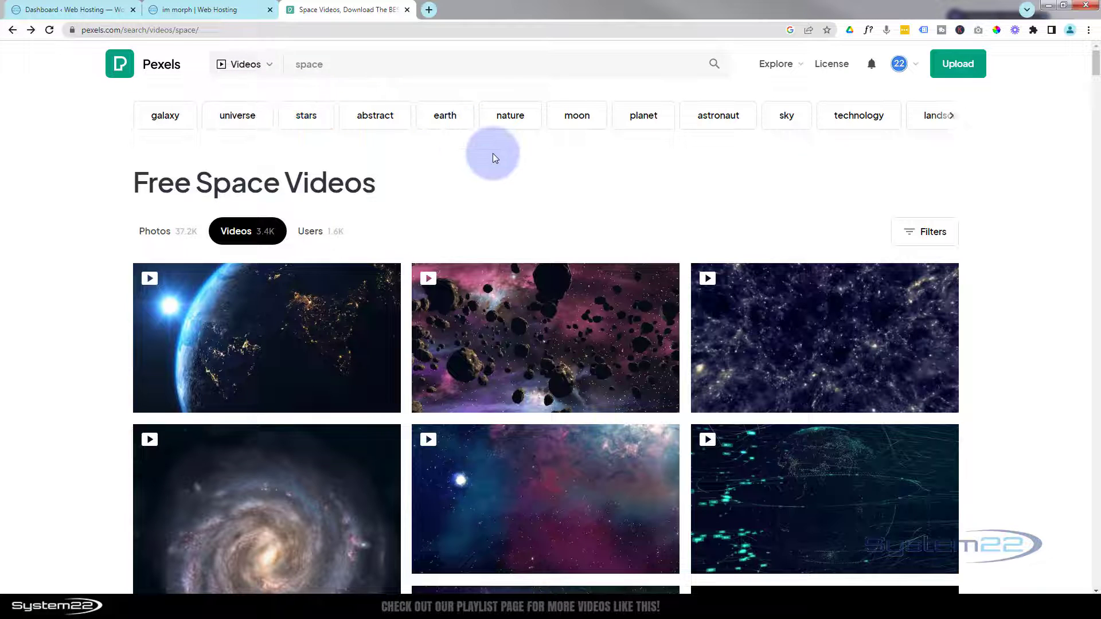
Scroll the space video results down to the night-time rotating Earth clip.
scroll(504, 150, down, 1)
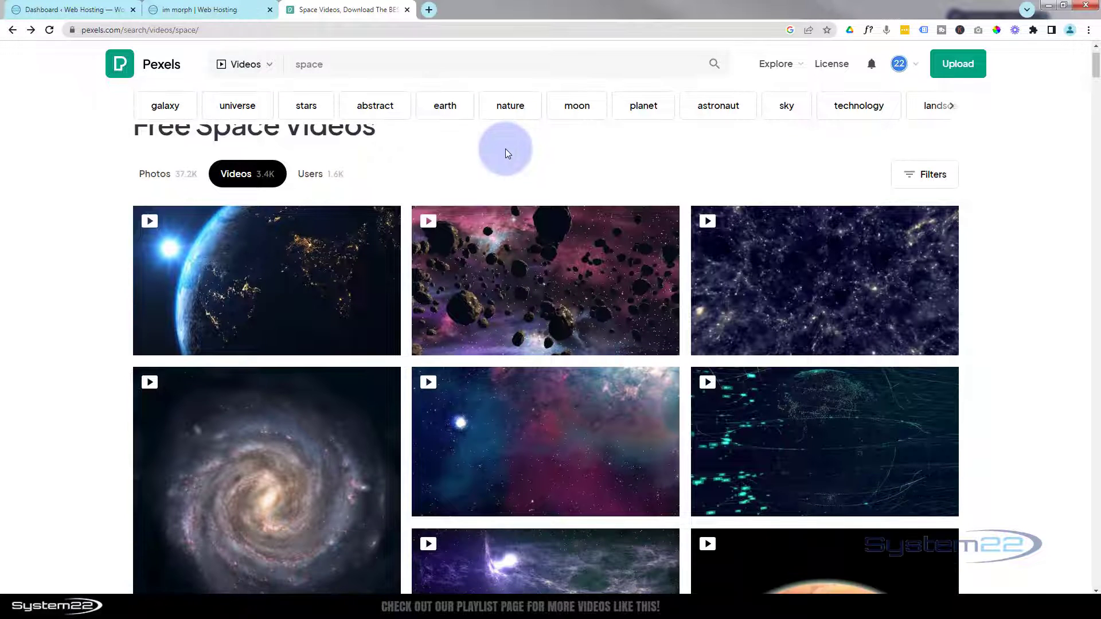
mouse_move(594, 287)
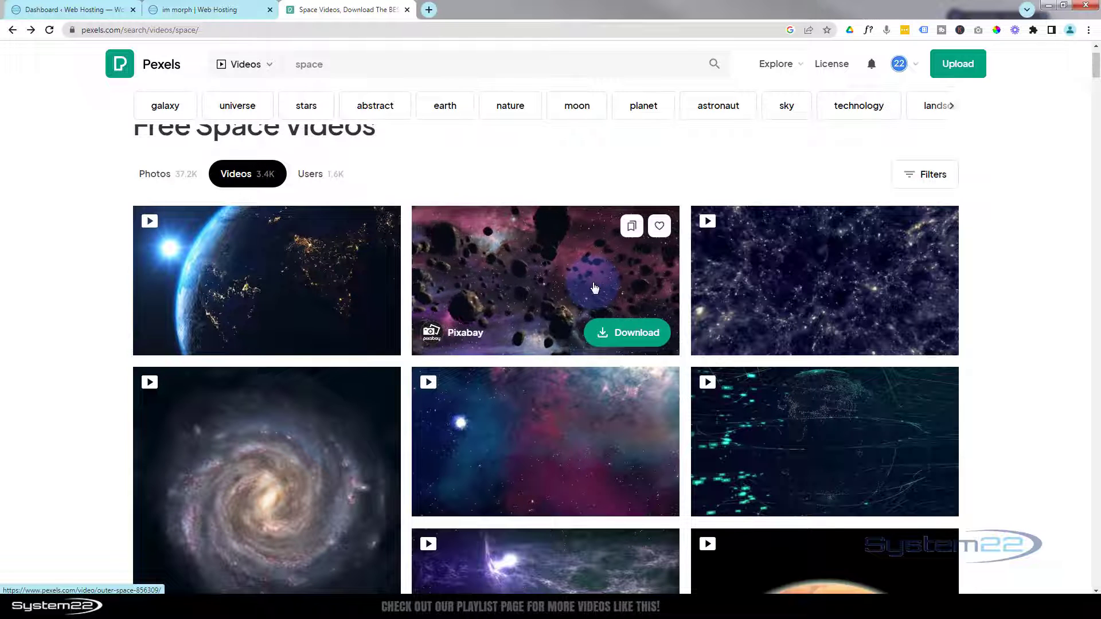
mouse_move(740, 291)
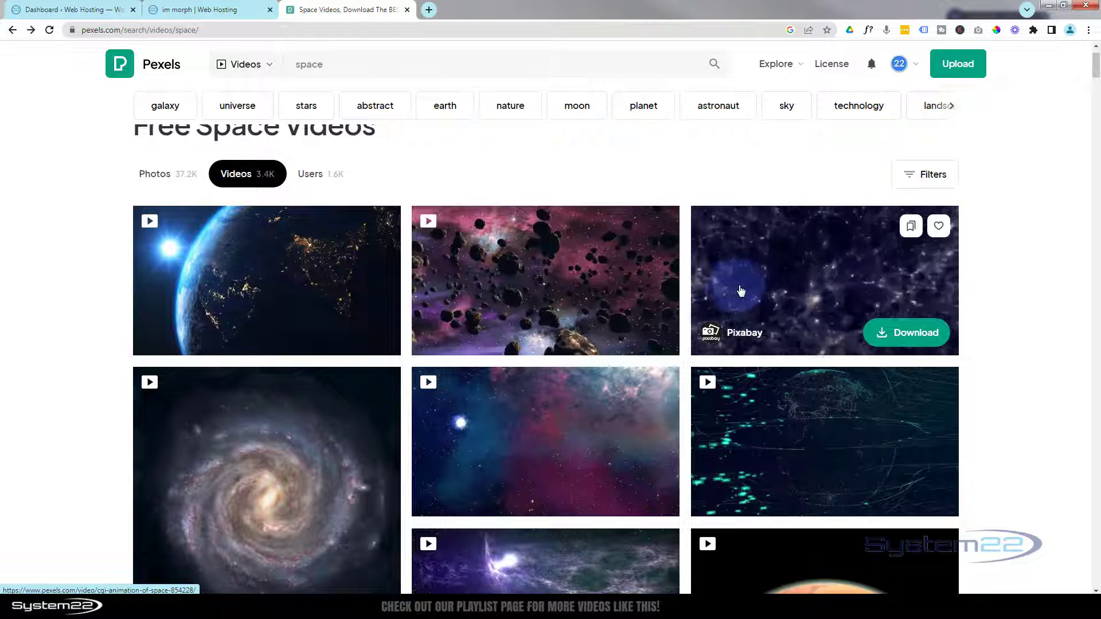
scroll(1011, 257, down, 7)
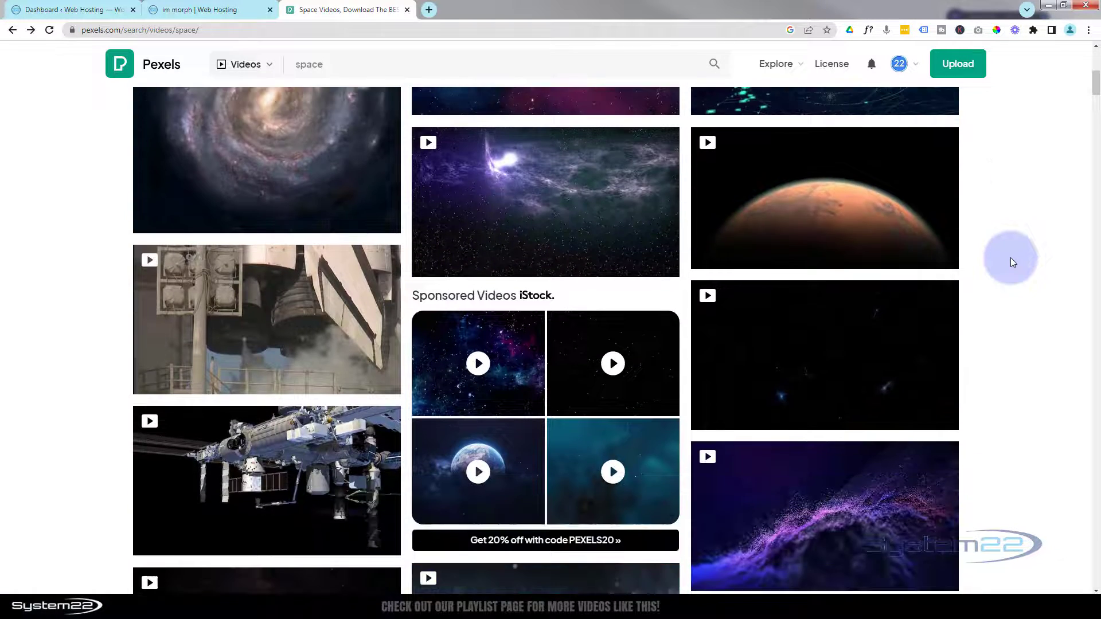
scroll(1010, 257, down, 10)
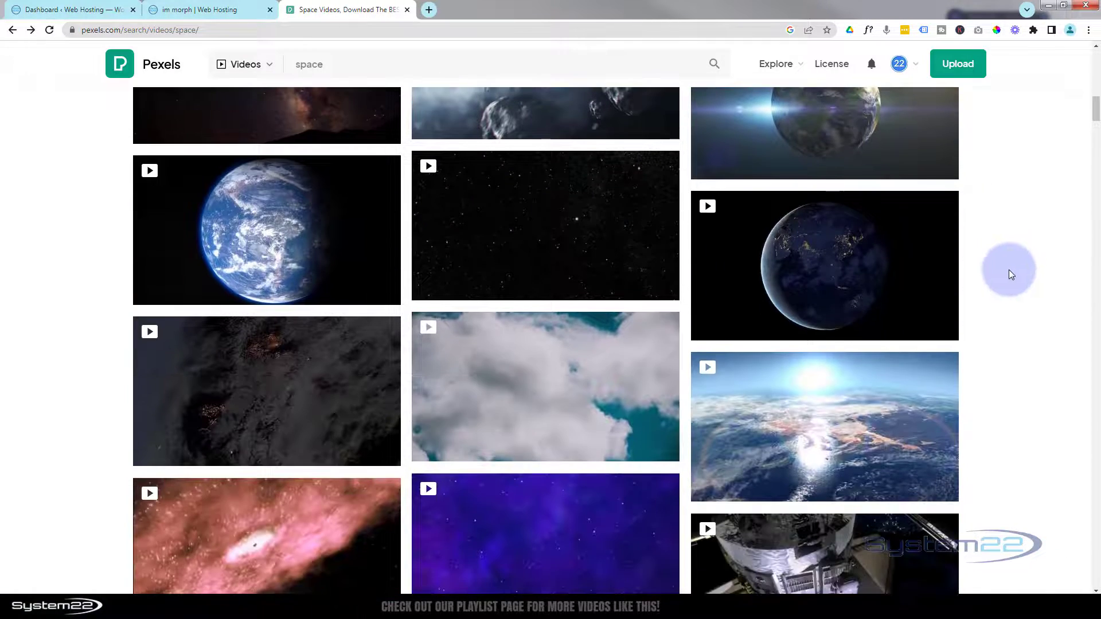
mouse_move(867, 283)
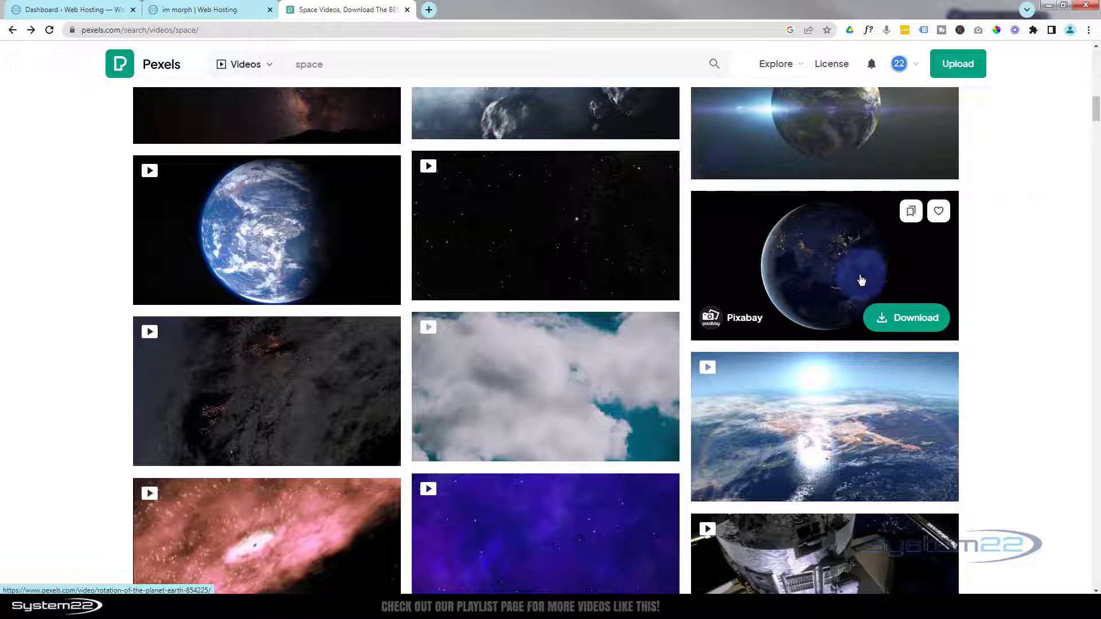
Download the Rotation of The Planet Earth video at HD 1280×720, then close the viewer.
click(916, 281)
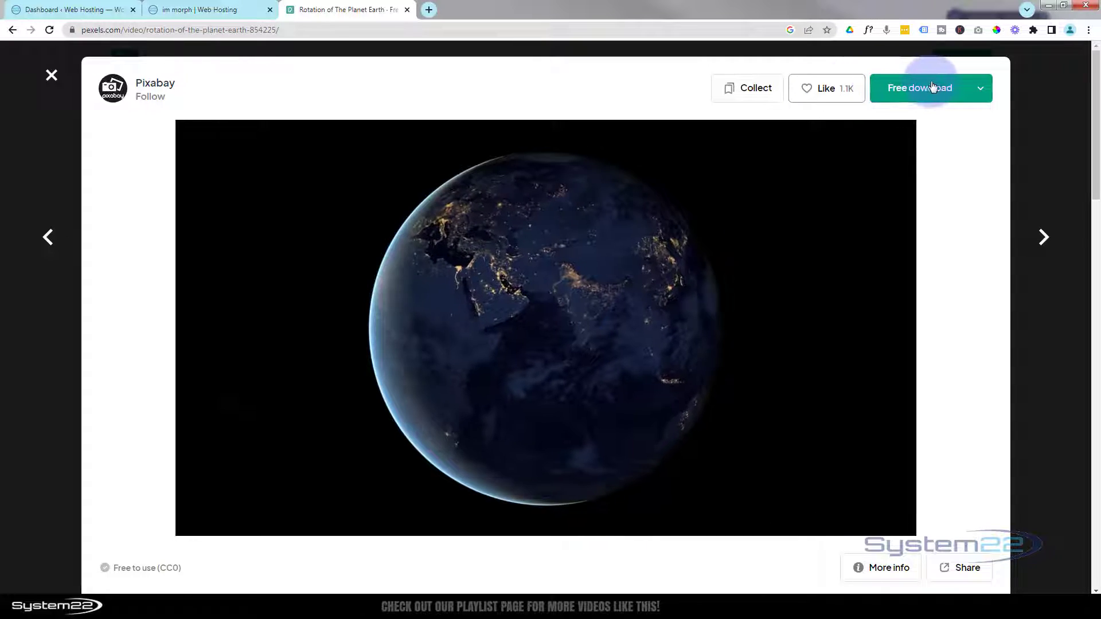
click(982, 92)
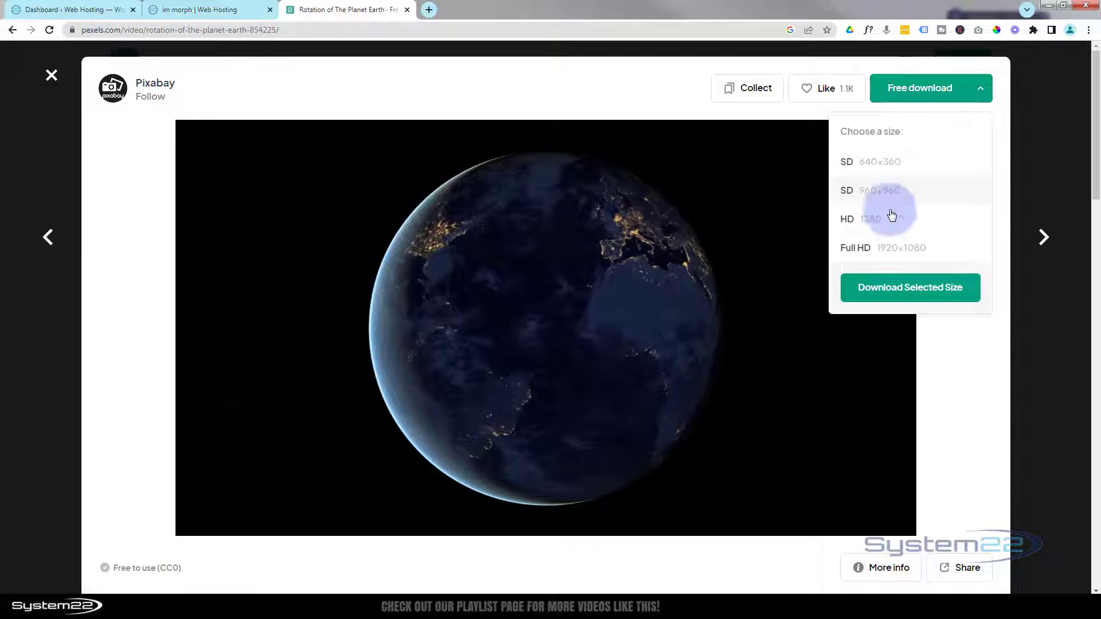
click(850, 223)
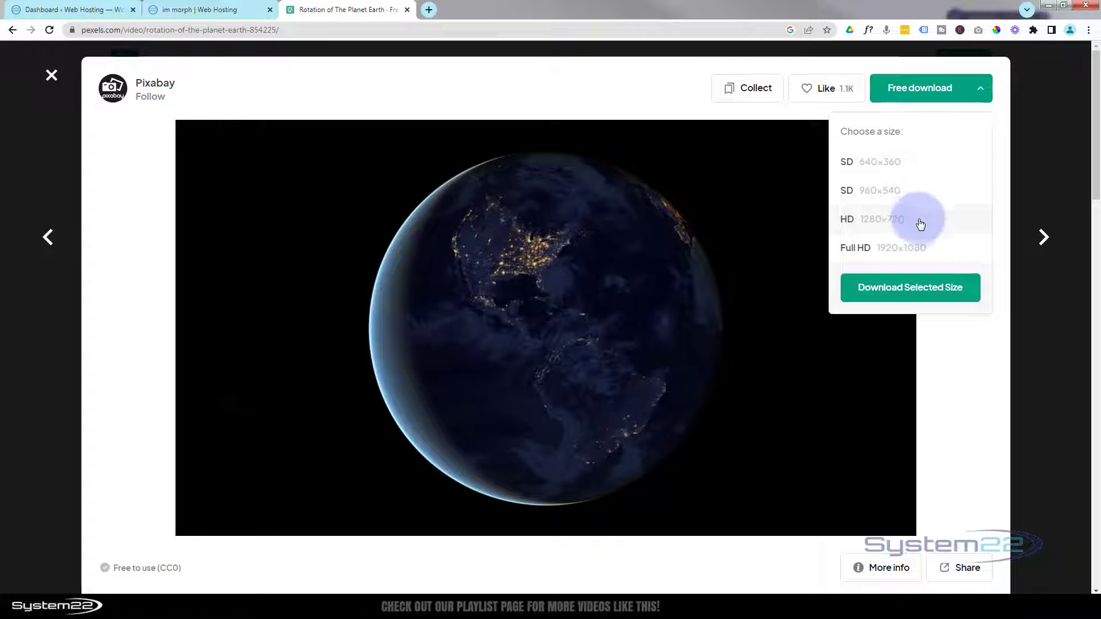
click(899, 250)
click(889, 261)
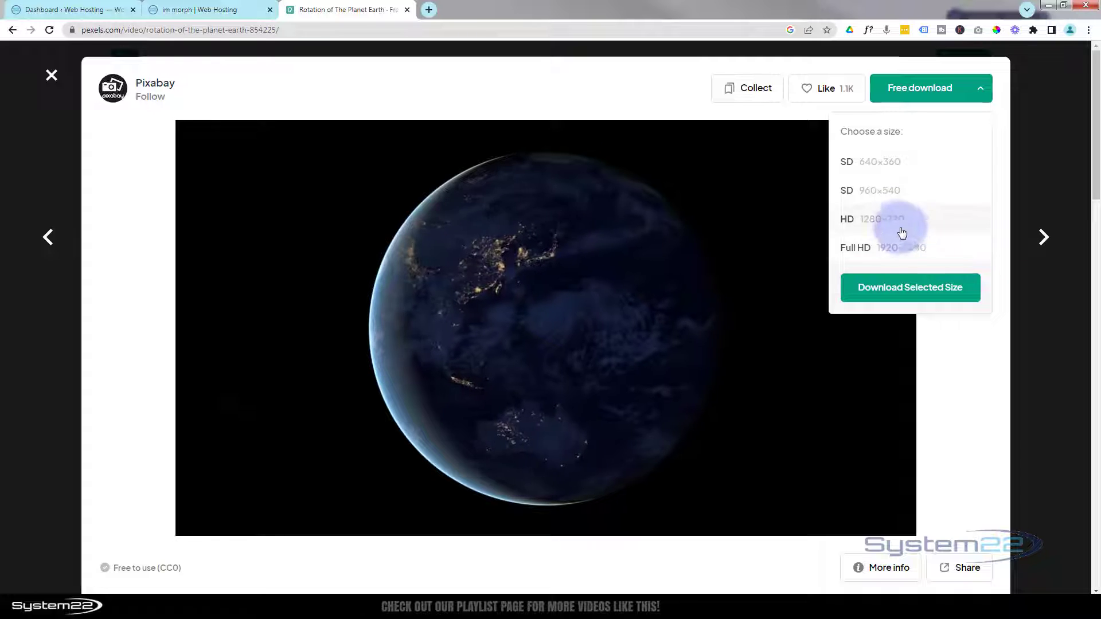
click(915, 218)
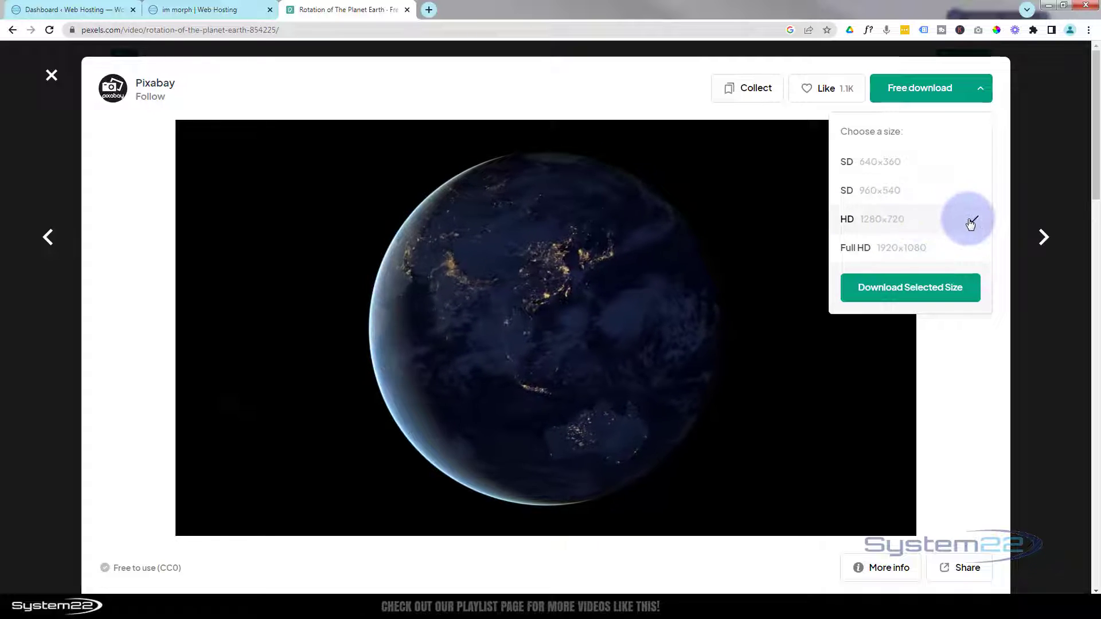
click(907, 290)
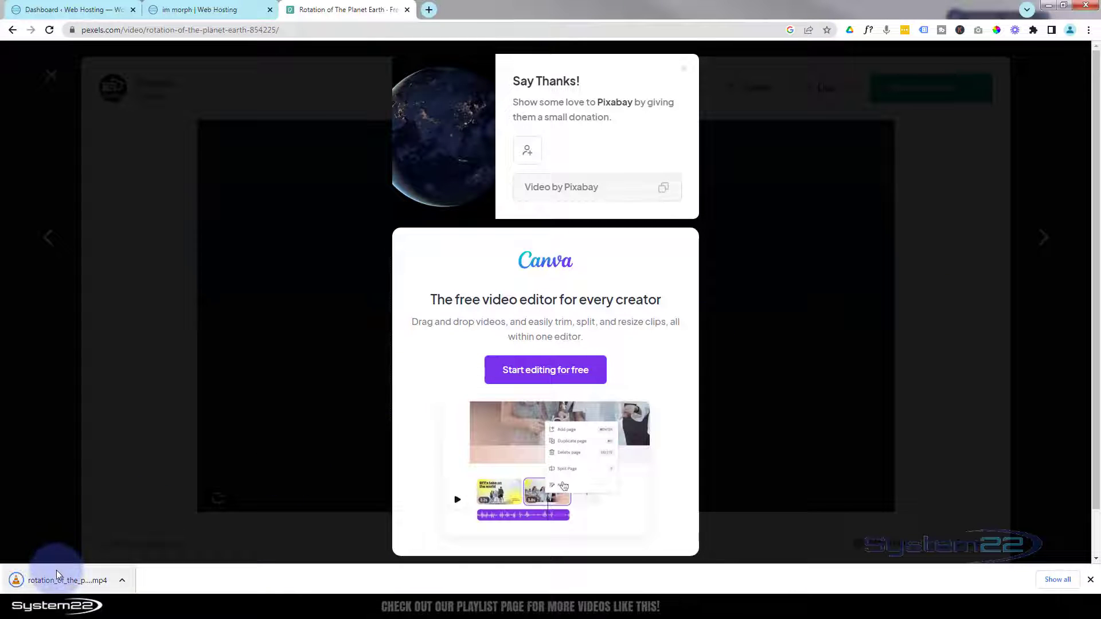
click(51, 311)
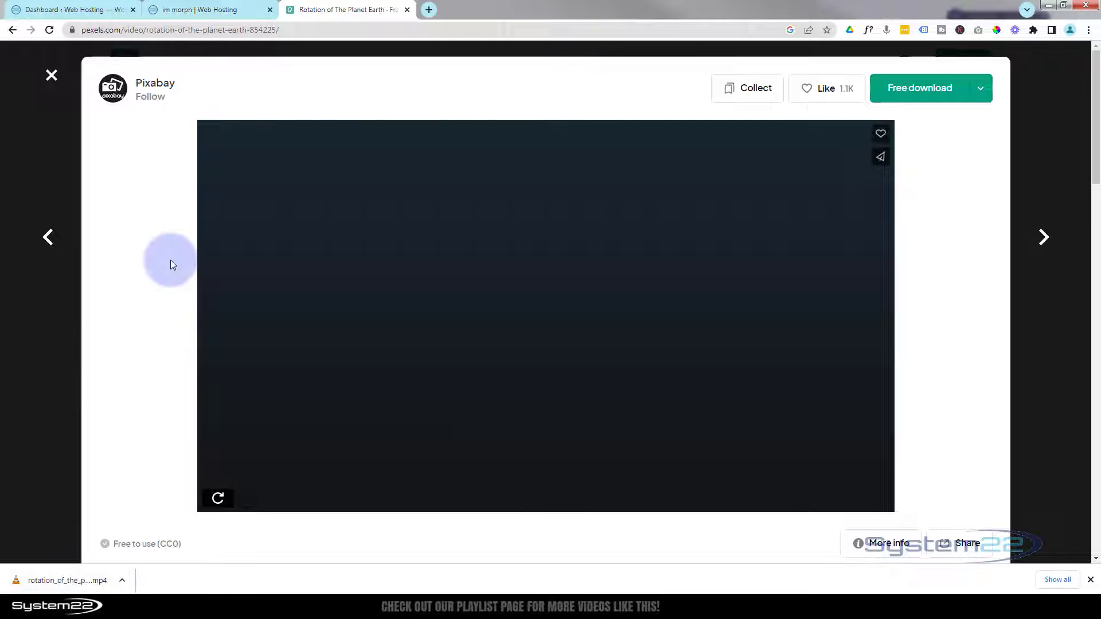
click(51, 77)
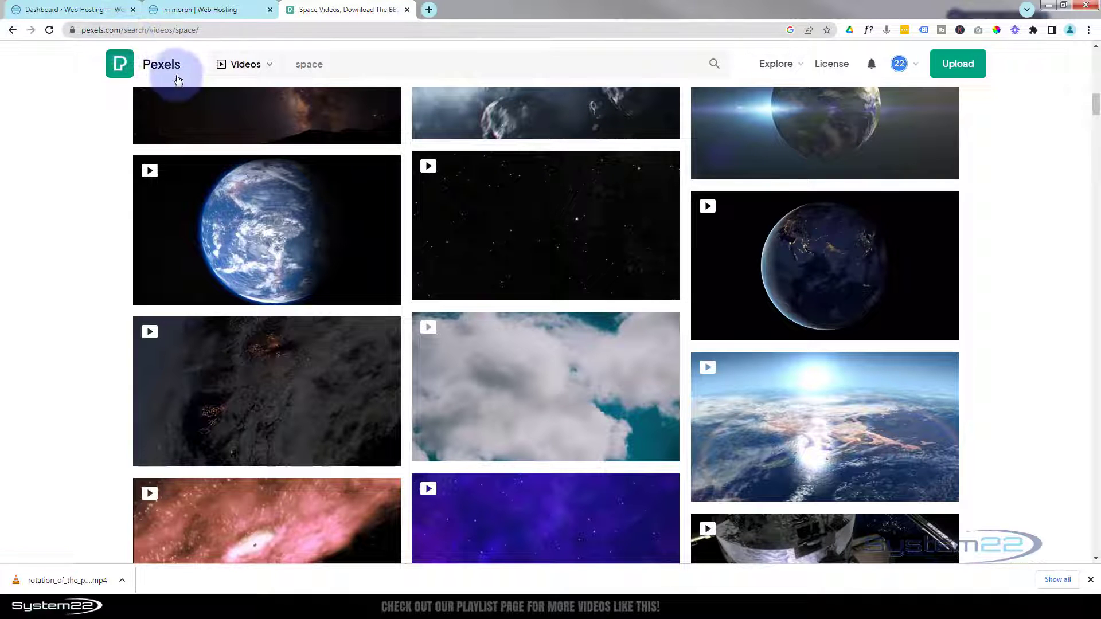
Switch the space search to Photos and scroll down to the shuttle launch images.
click(246, 65)
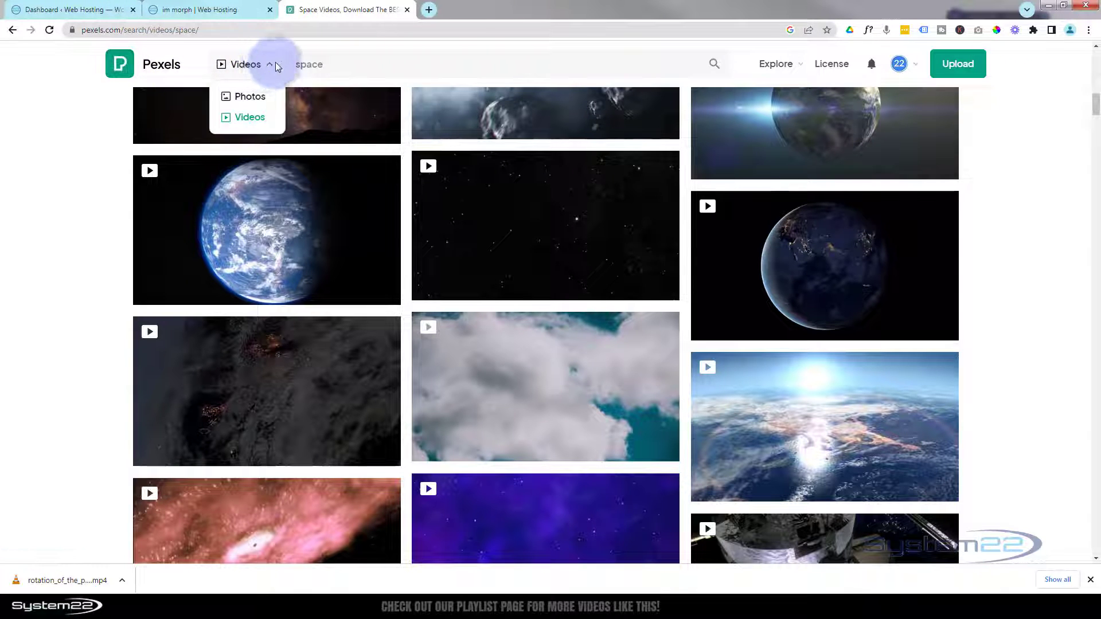
click(246, 99)
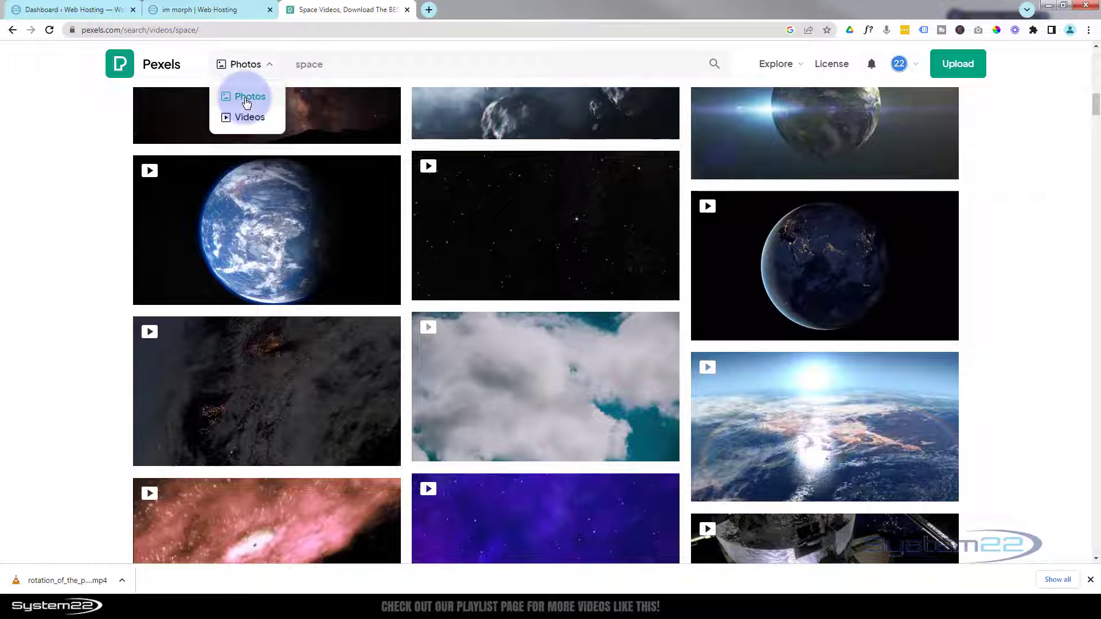
scroll(554, 292, down, 5)
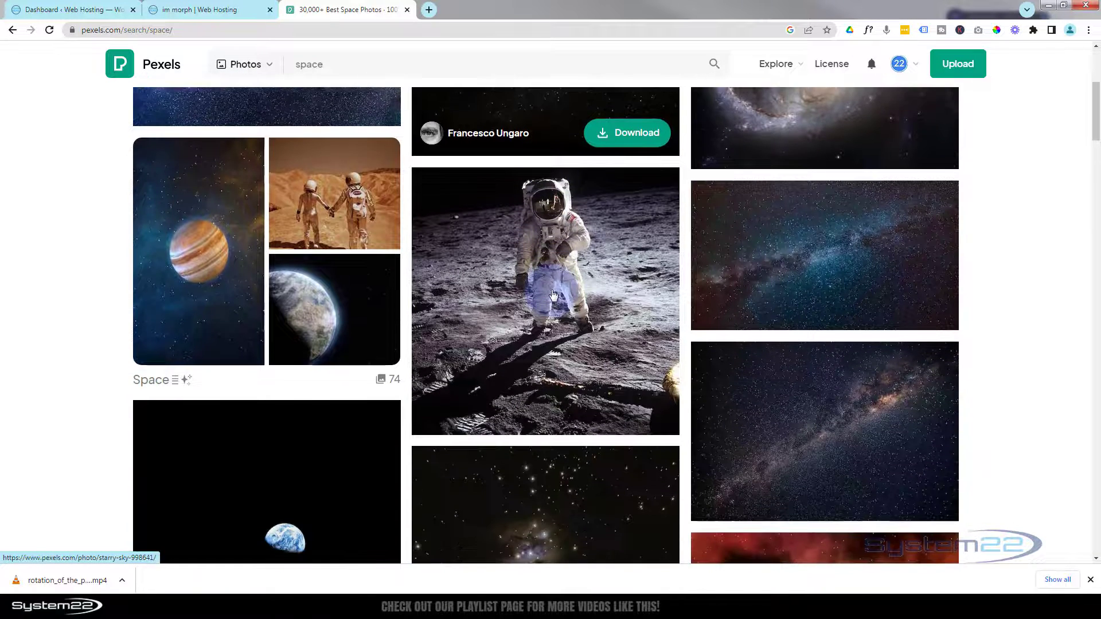
scroll(553, 294, down, 10)
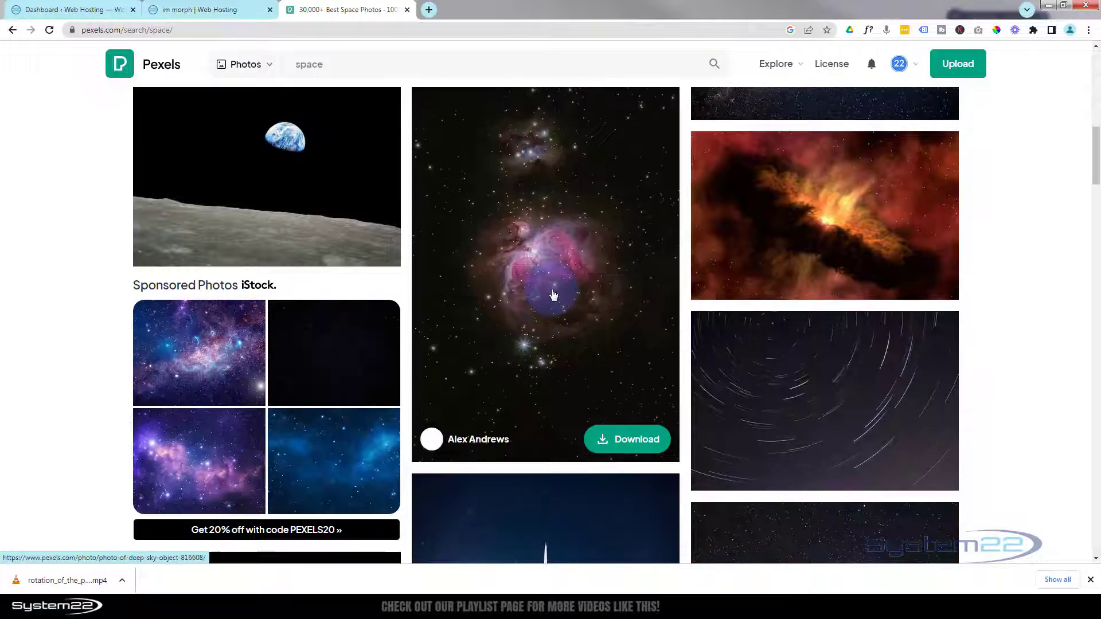
scroll(554, 294, down, 2)
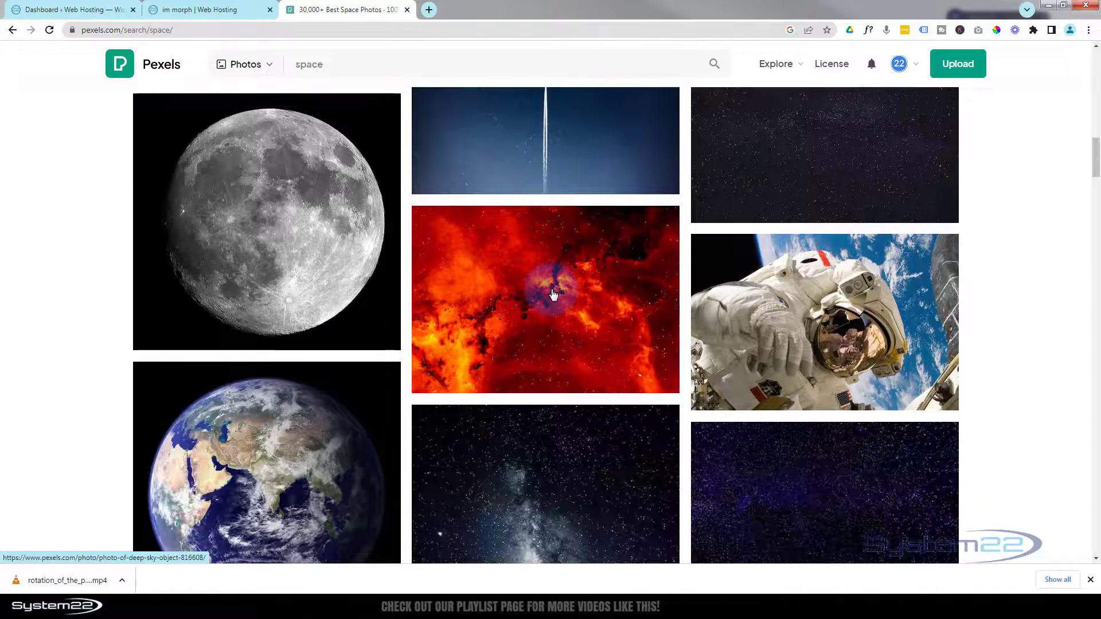
scroll(553, 294, down, 10)
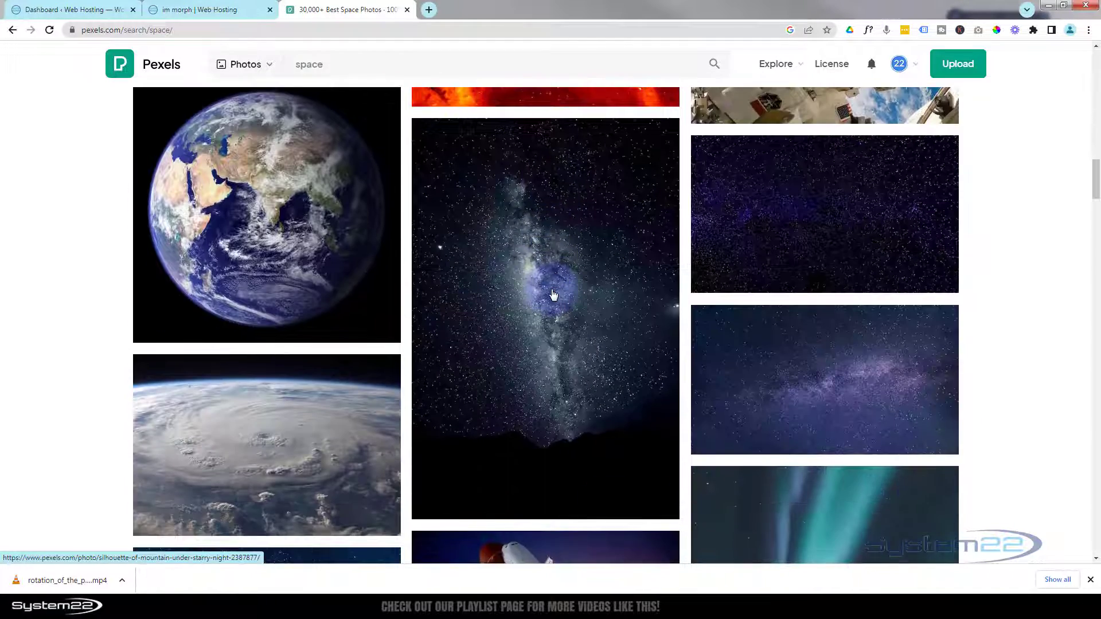
scroll(553, 294, down, 2)
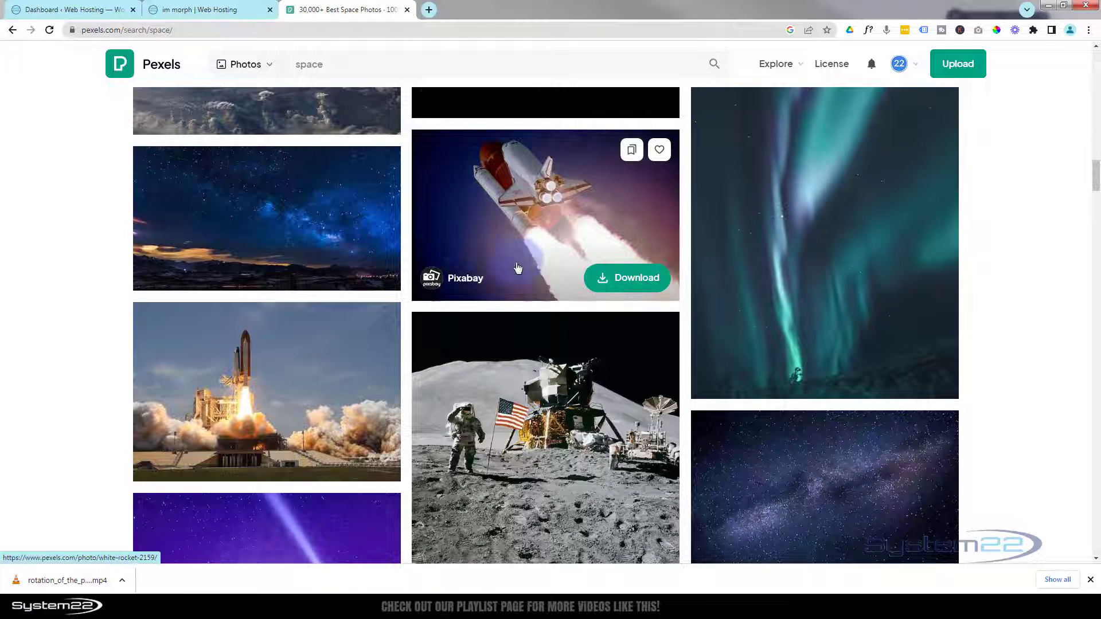
Return to the live website tab to watch the earth-video slider auto-advance.
click(192, 9)
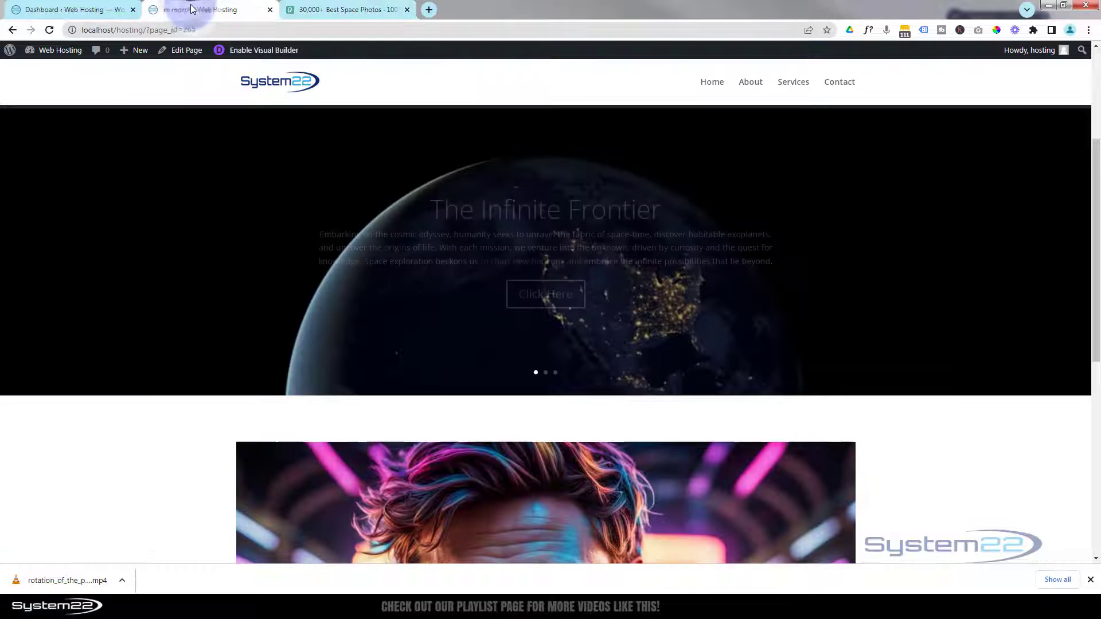